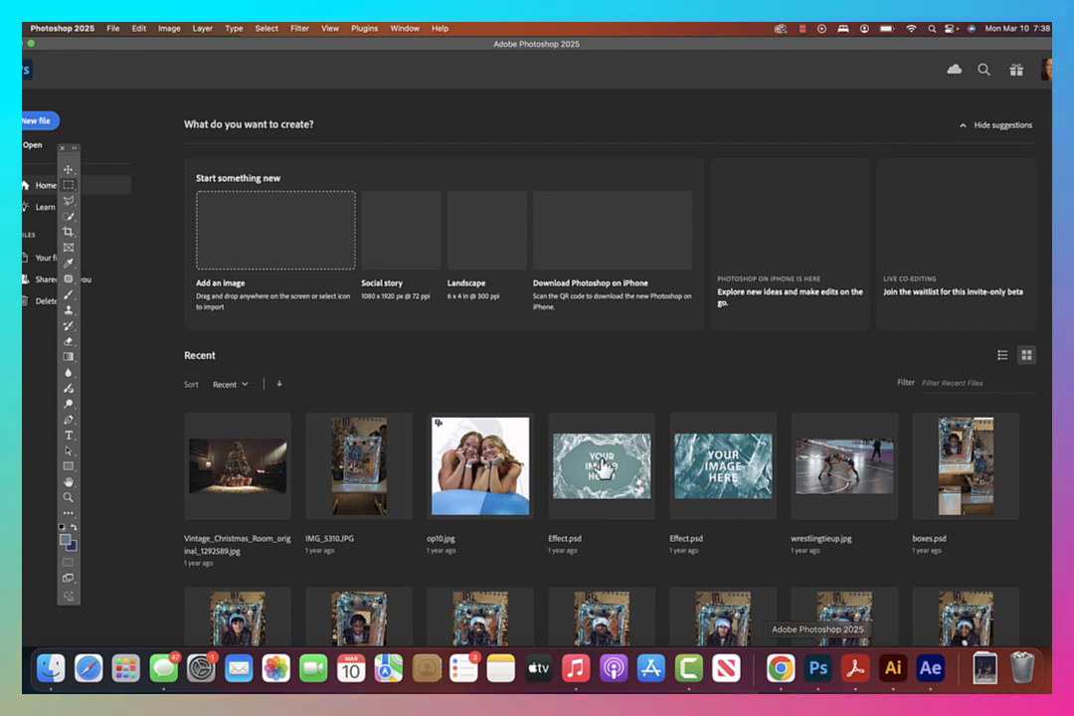
Step: Create a new print document with the Letter preset, 8.5 x 11 inches at 300 pixels/inch
{"action": "left_click", "coordinate": [45, 122]}
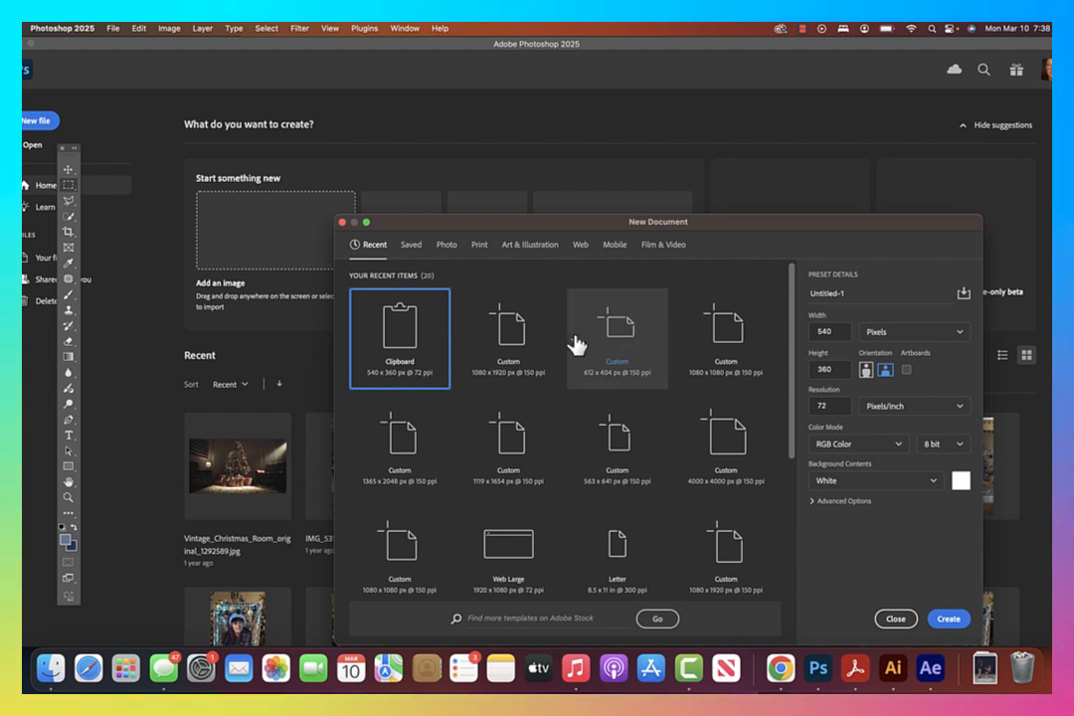
{"action": "left_click", "coordinate": [480, 246]}
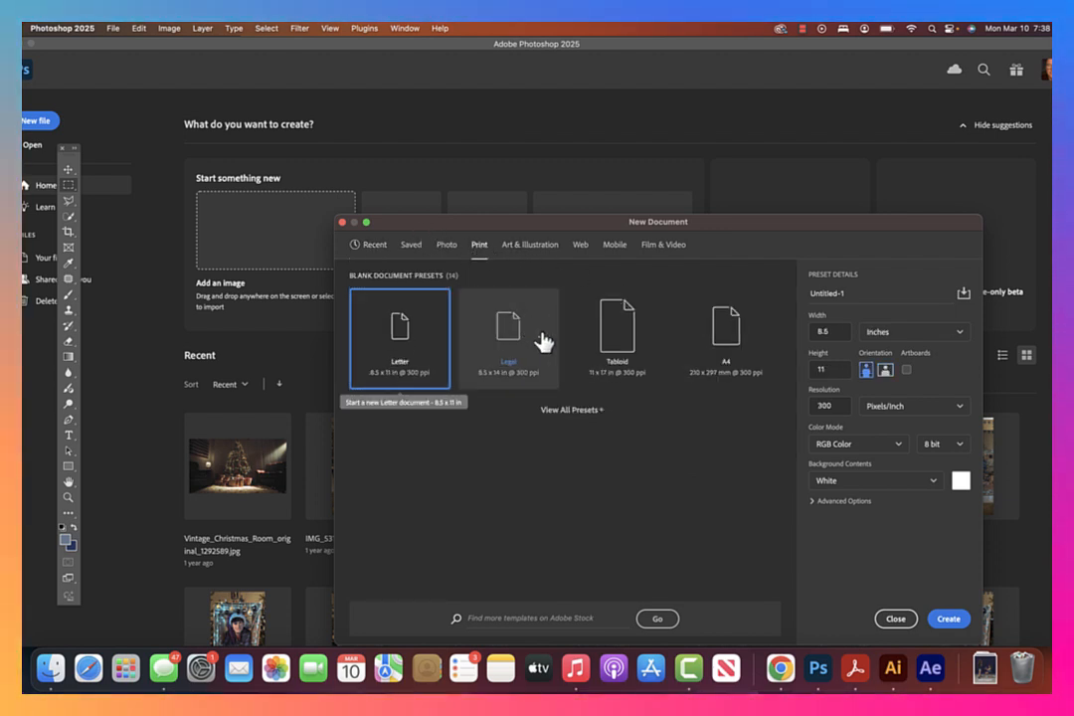
{"action": "double_click", "coordinate": [825, 406]}
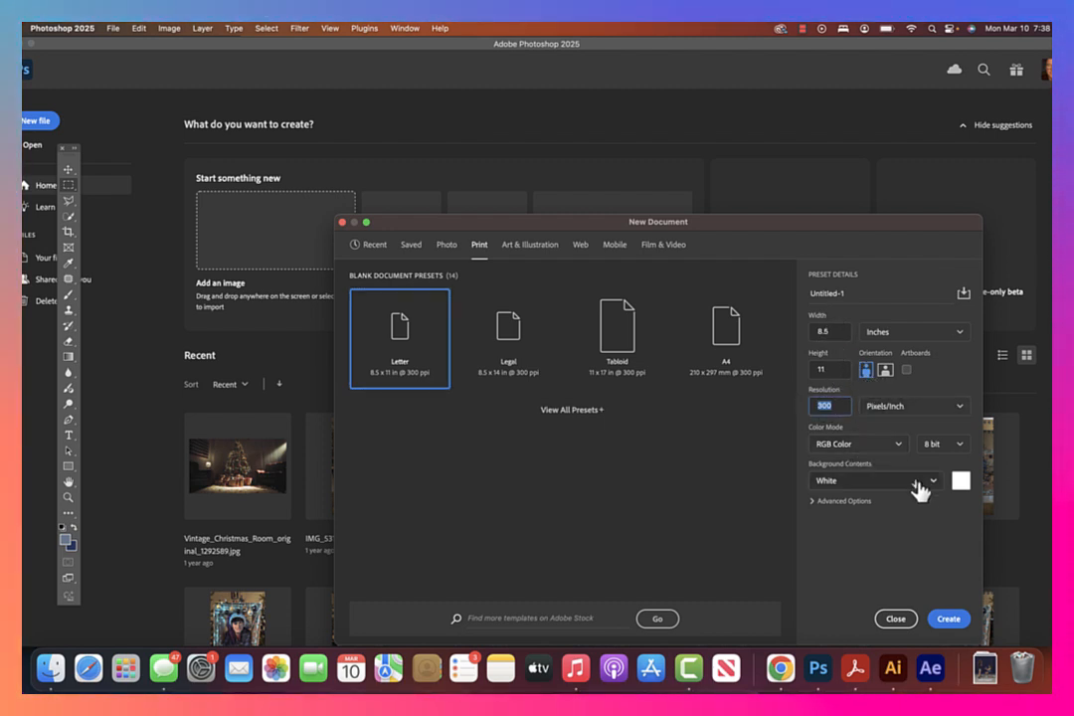
{"action": "left_click", "coordinate": [948, 619]}
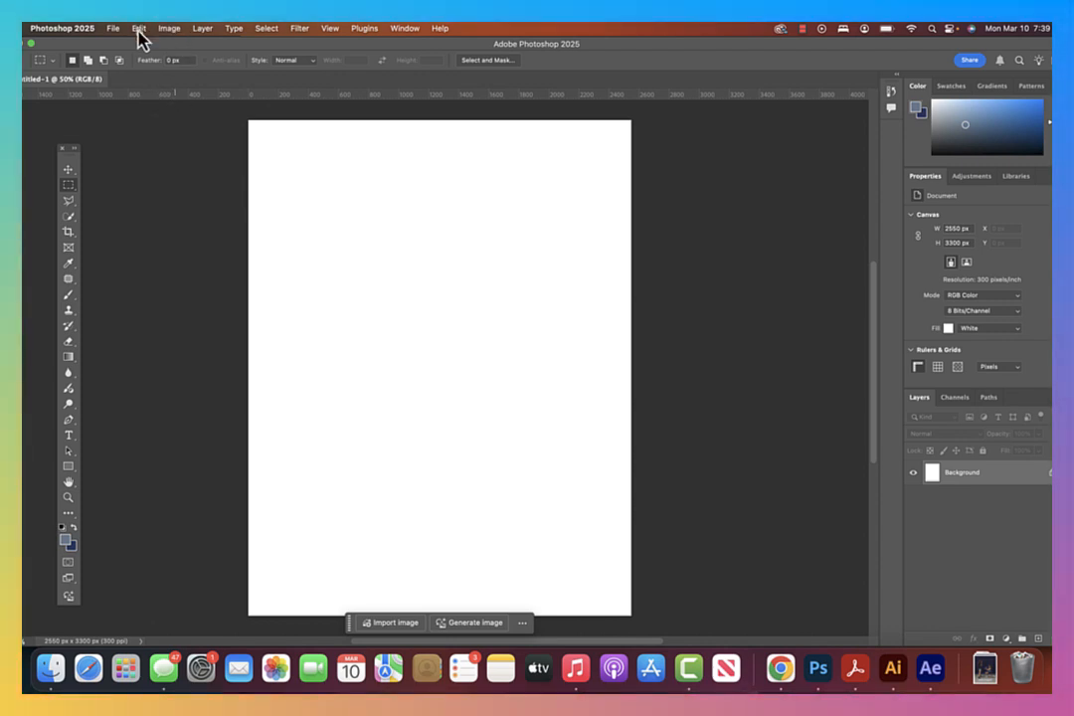
Step: Paste the copied portrait photo and enlarge it to about 2470 x 1647 px, positioned across the width of the page
{"action": "left_click", "coordinate": [140, 30]}
{"action": "left_click", "coordinate": [141, 134]}
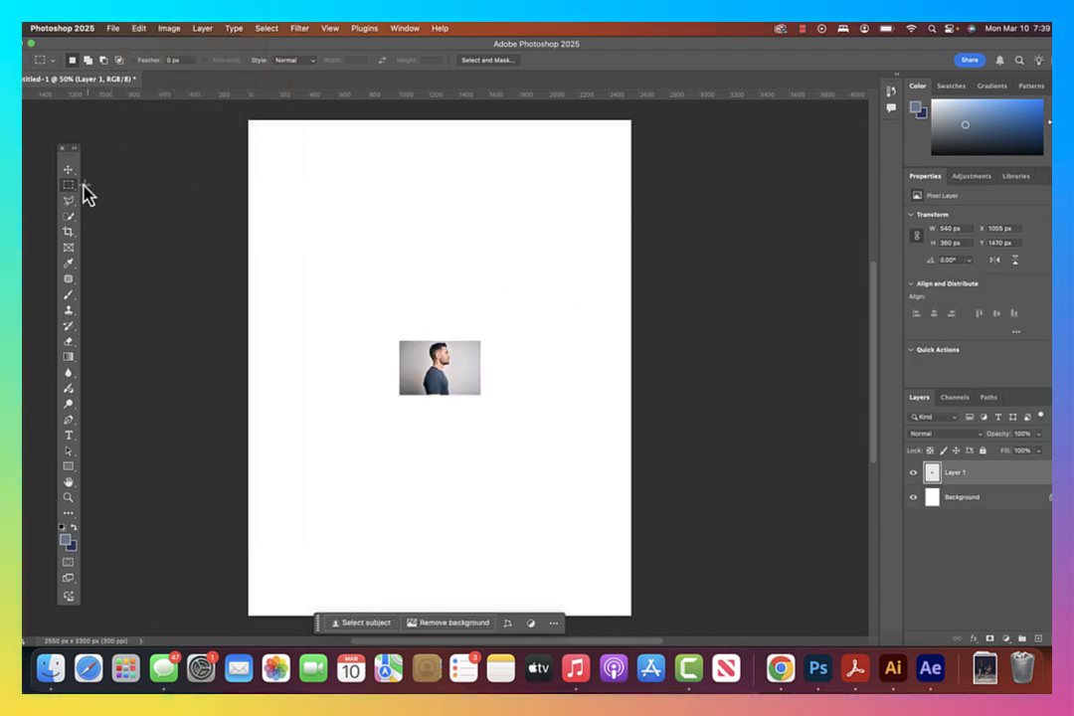
{"action": "key", "text": "v"}
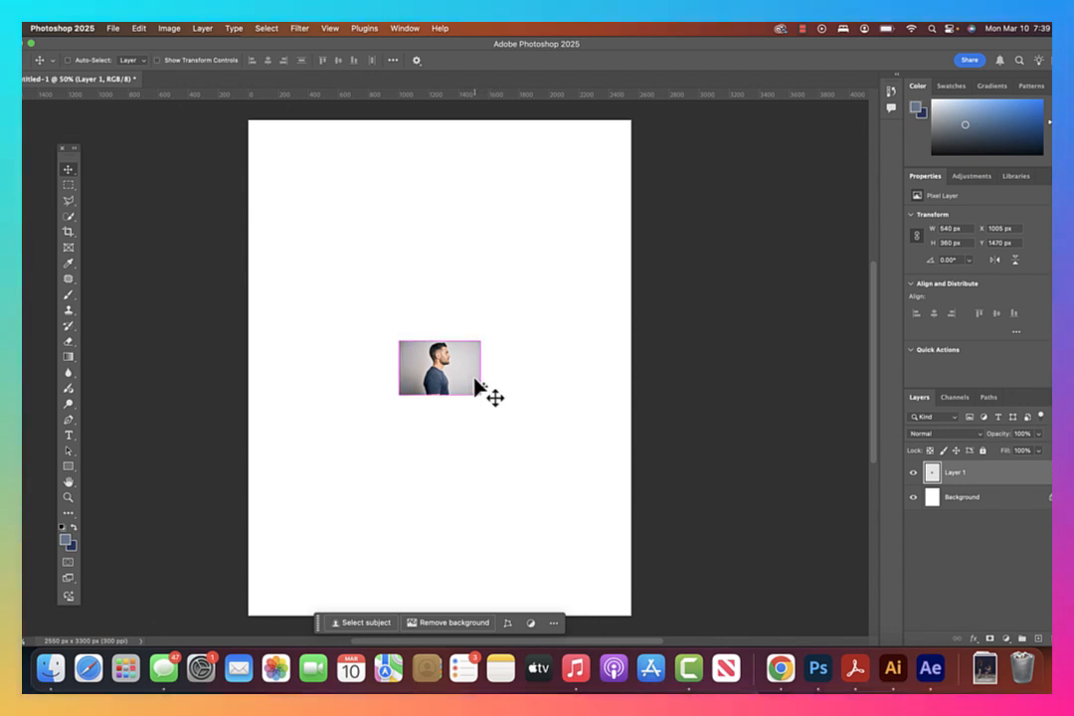
{"action": "key", "text": "super+t"}
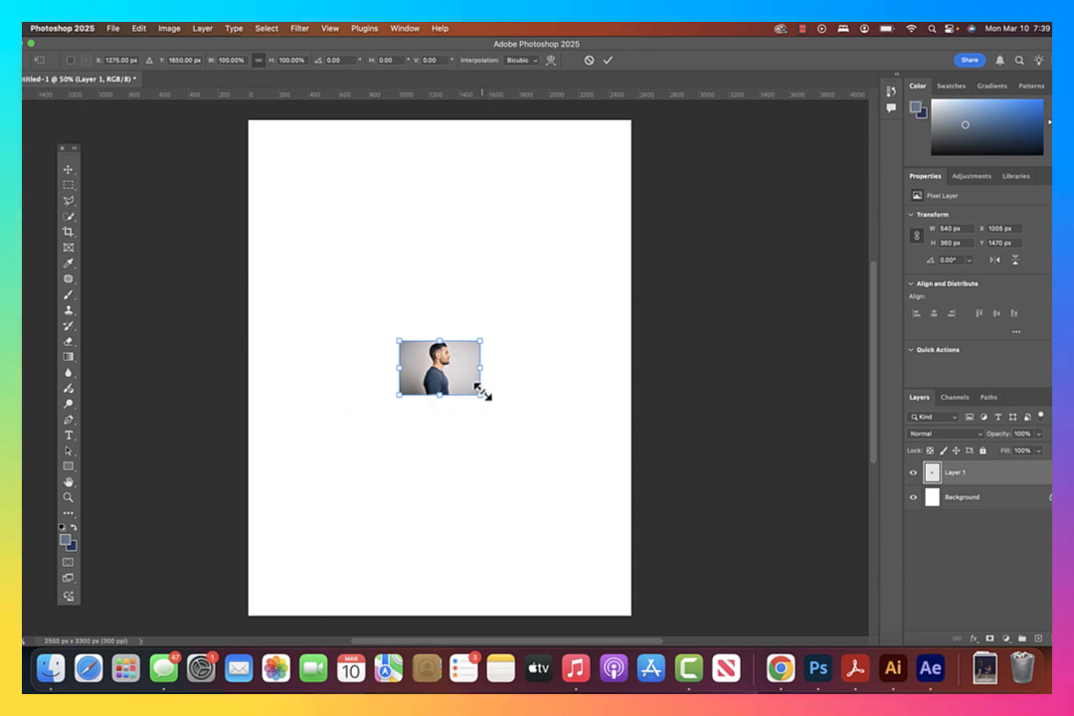
{"action": "left_click_drag", "start_coordinate": [482, 394], "coordinate": [770, 587]}
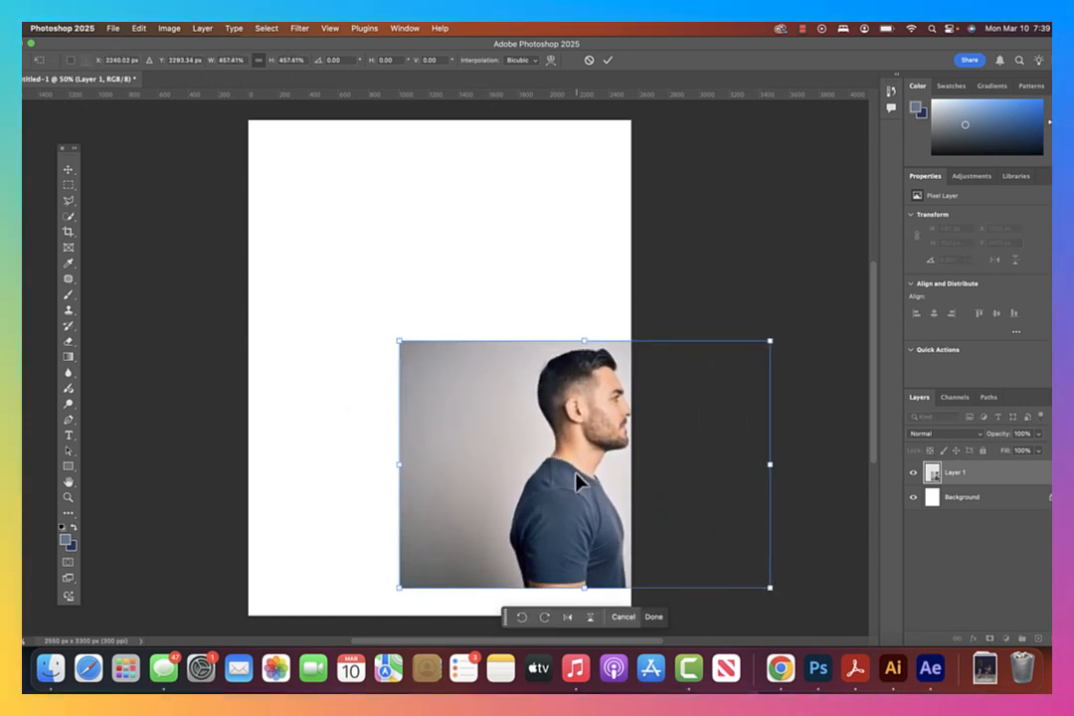
{"action": "left_click", "coordinate": [72, 176]}
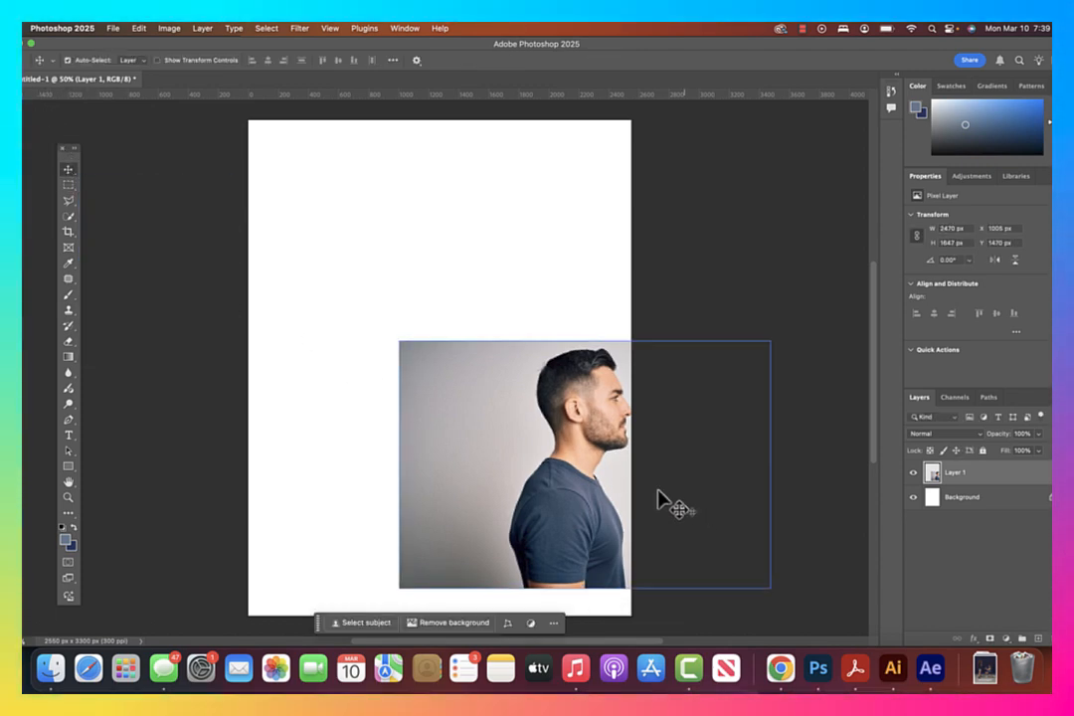
{"action": "left_click_drag", "start_coordinate": [619, 487], "coordinate": [467, 401]}
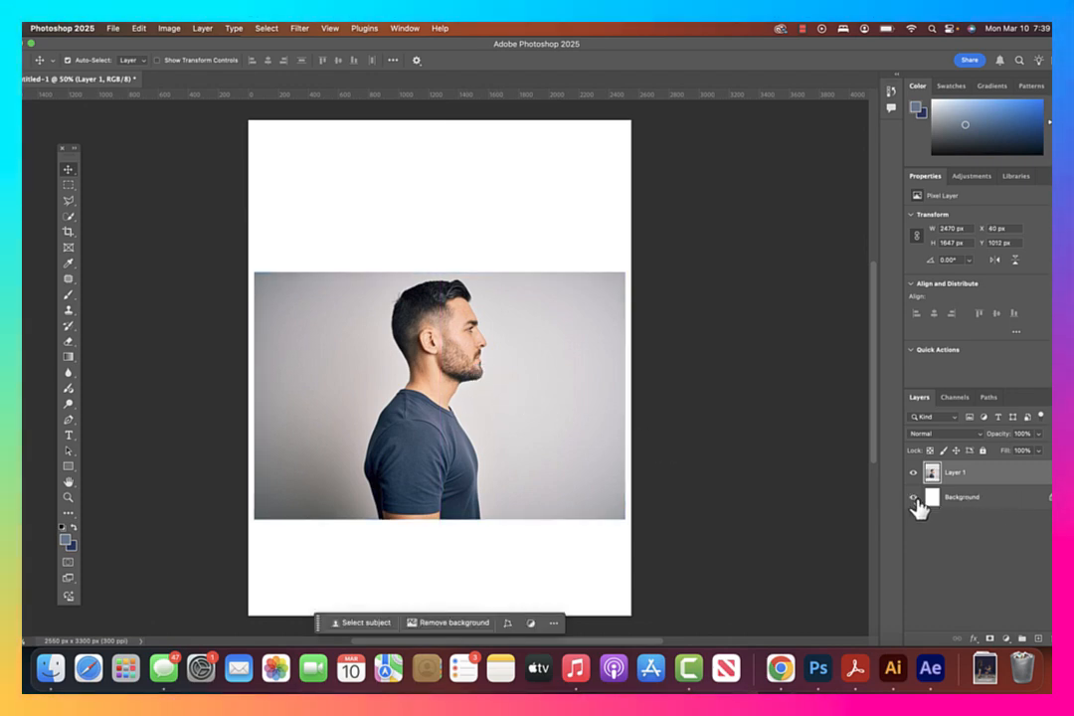
Step: Unlock the white Background layer and delete it
{"action": "left_click", "coordinate": [1051, 498]}
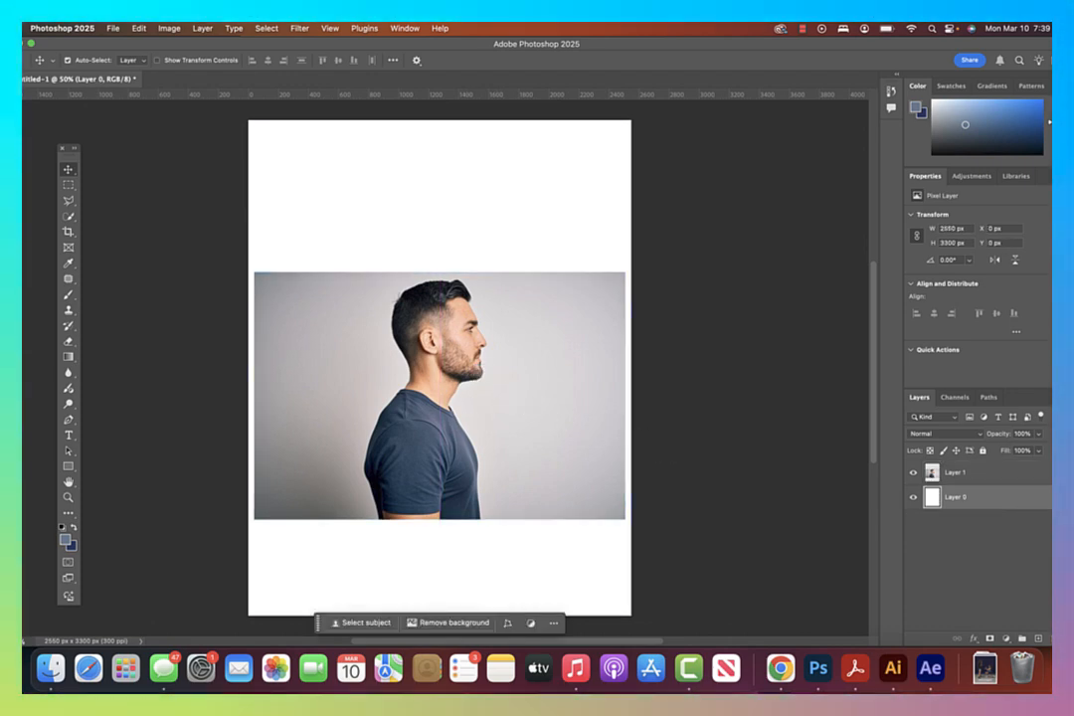
{"action": "left_click", "coordinate": [1054, 639]}
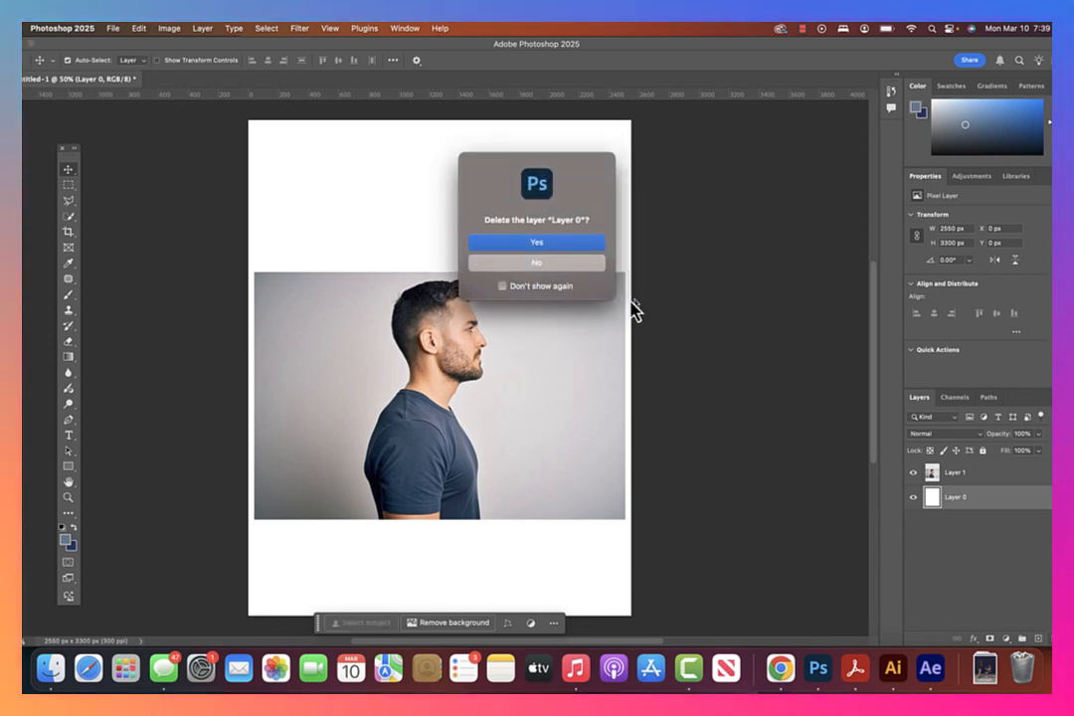
{"action": "left_click", "coordinate": [555, 247]}
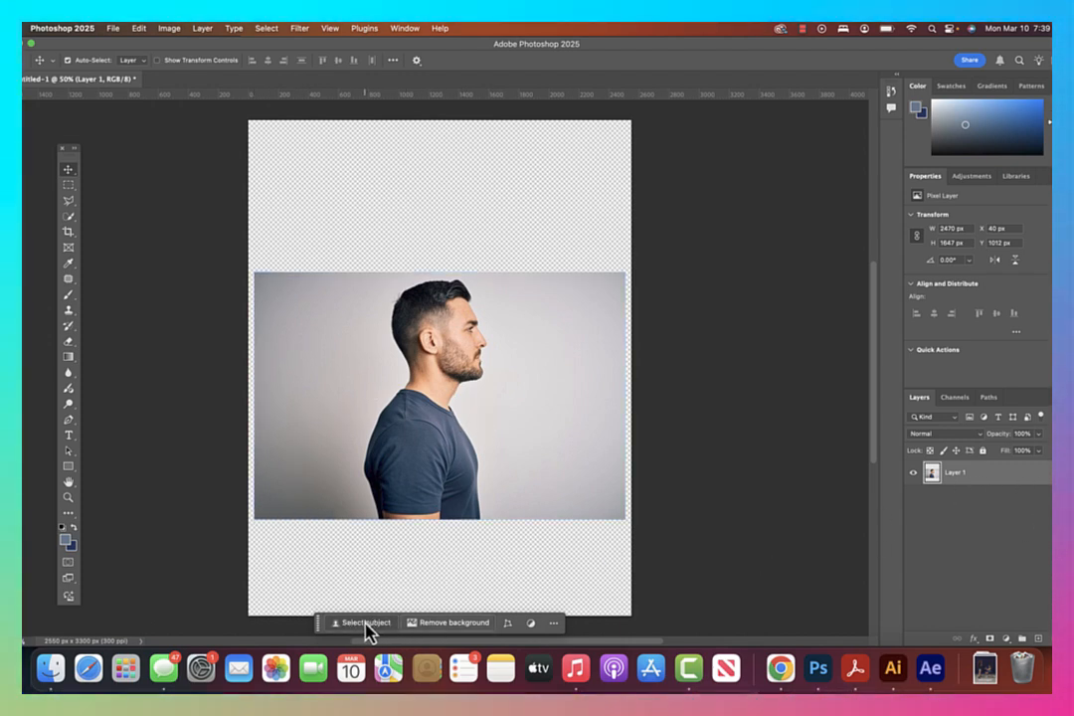
Step: Remove the photo's grey backdrop by selecting the subject, inverting the selection and deleting it, leaving nothing selected
{"action": "left_click", "coordinate": [266, 29]}
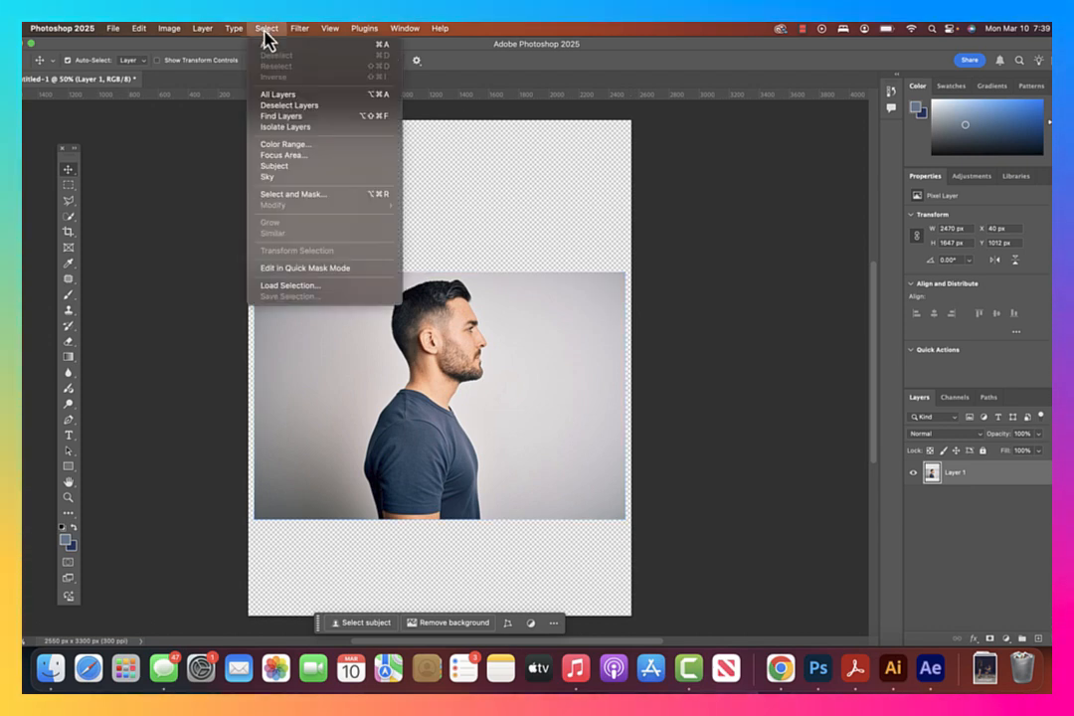
{"action": "left_click", "coordinate": [289, 166]}
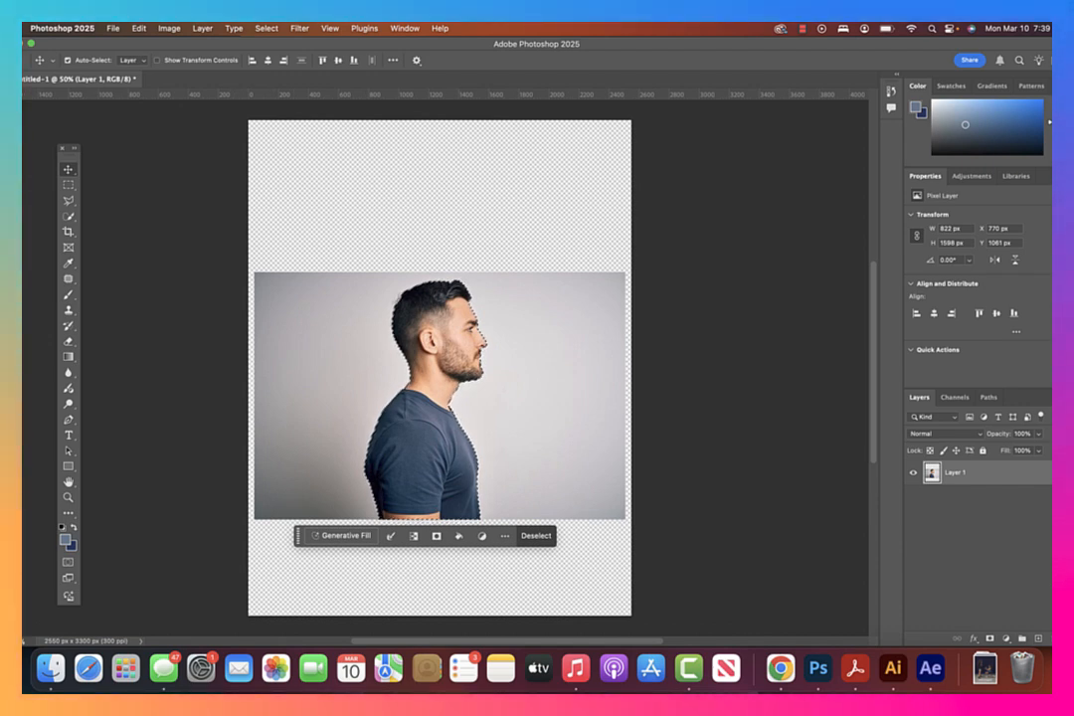
{"action": "left_click", "coordinate": [267, 30]}
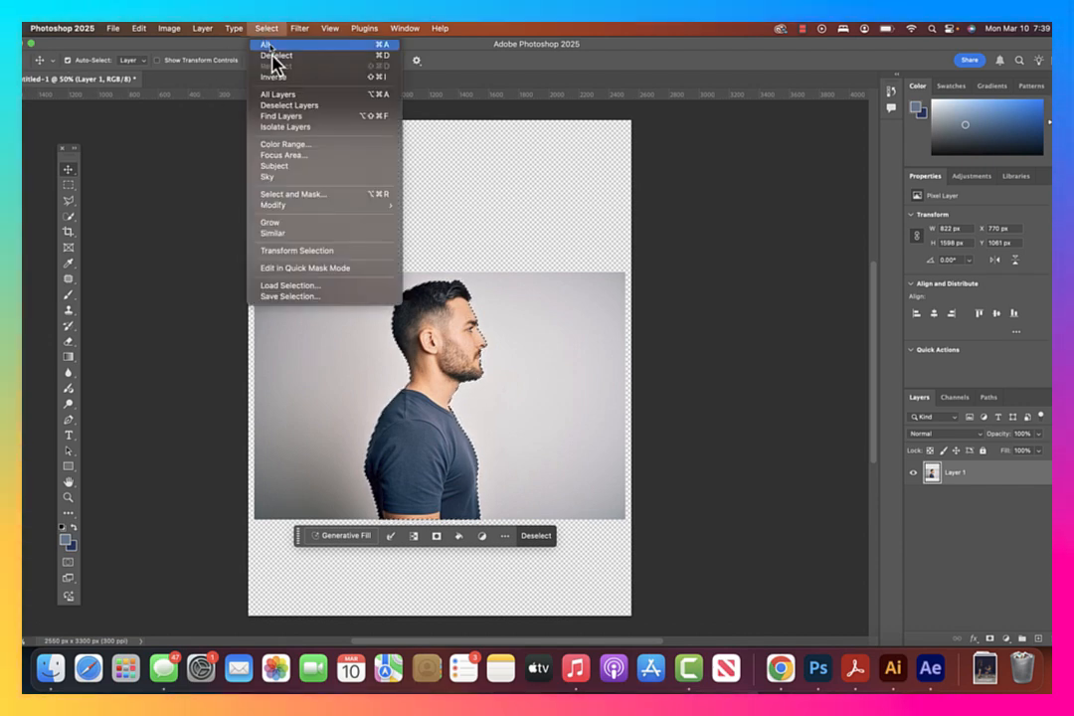
{"action": "left_click", "coordinate": [275, 77]}
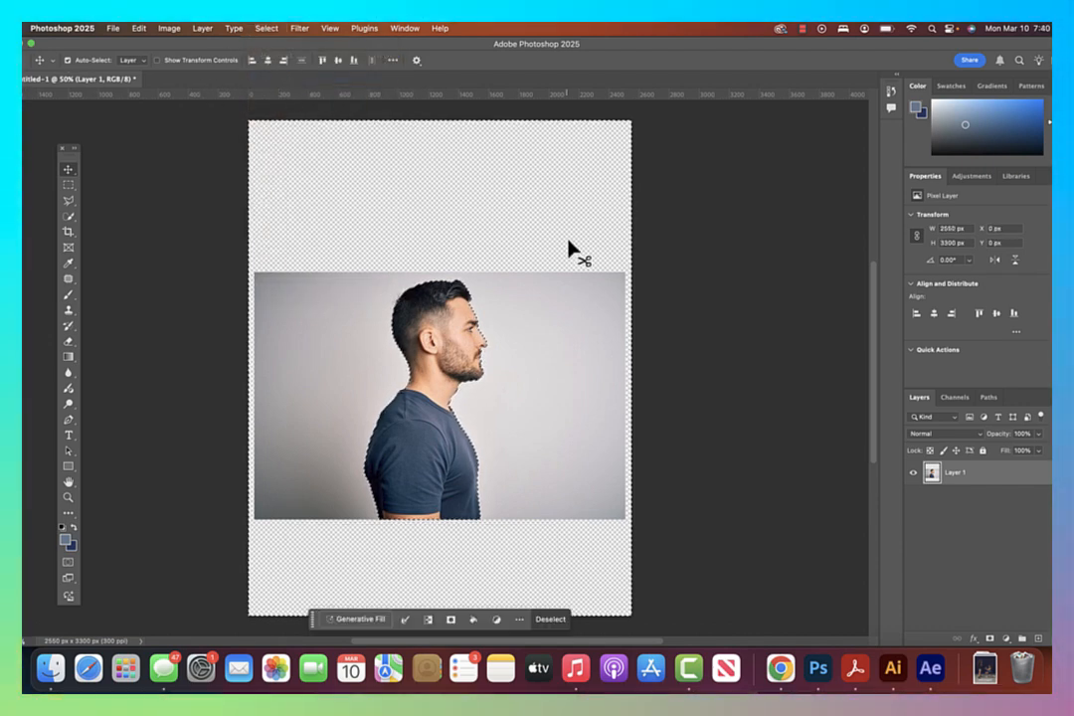
{"action": "key", "text": "Delete"}
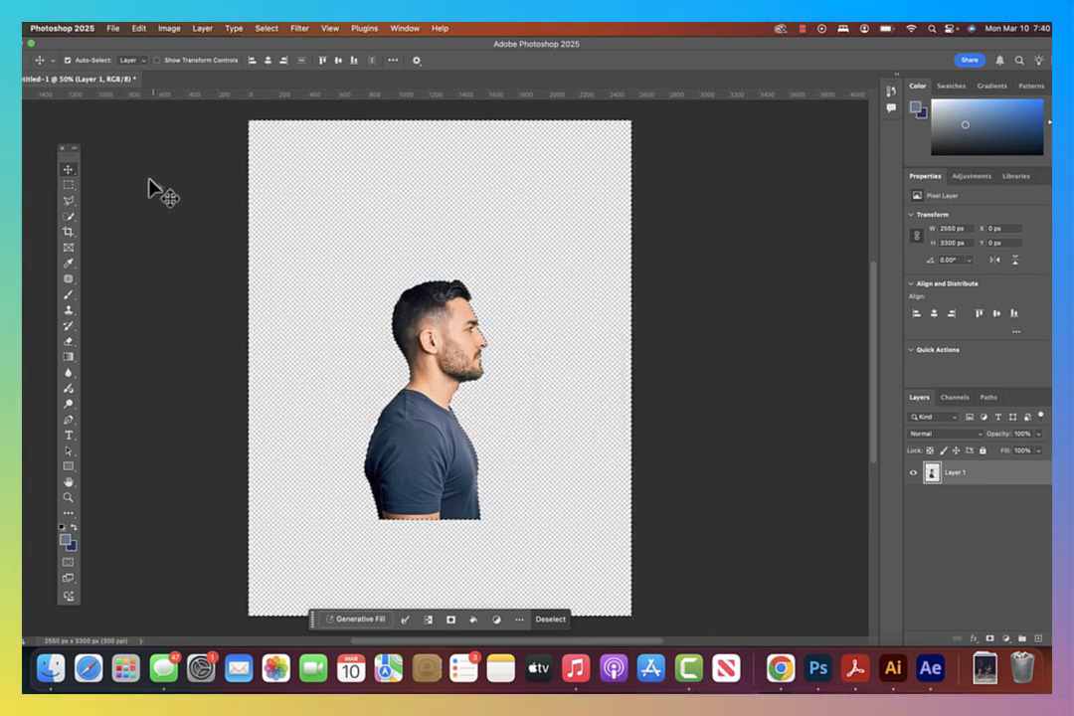
{"action": "left_click", "coordinate": [66, 185]}
{"action": "left_click", "coordinate": [196, 192]}
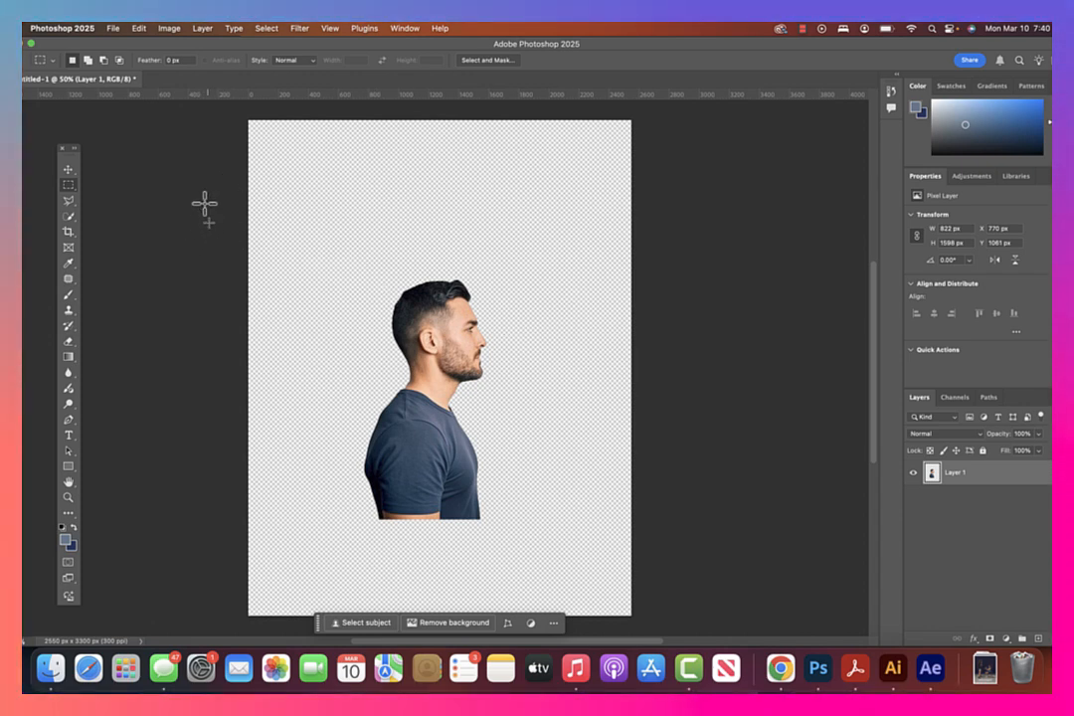
Step: Open the Export As settings for the cut-out portrait
{"action": "left_click", "coordinate": [111, 29]}
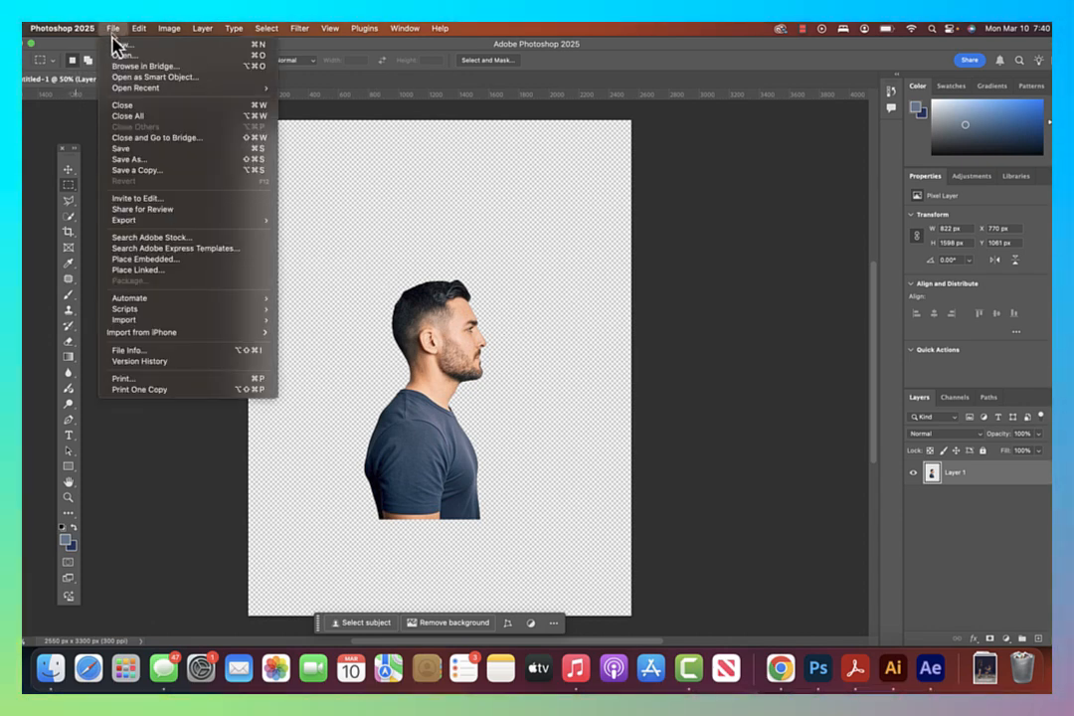
{"action": "mouse_move", "coordinate": [147, 225]}
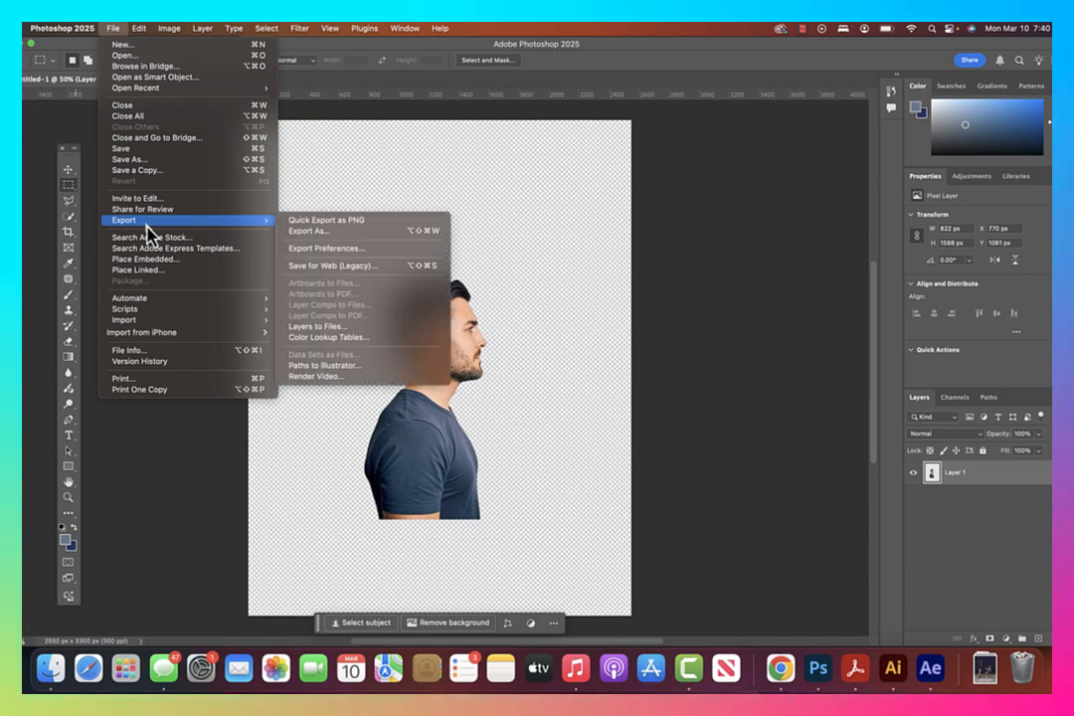
{"action": "left_click", "coordinate": [382, 241]}
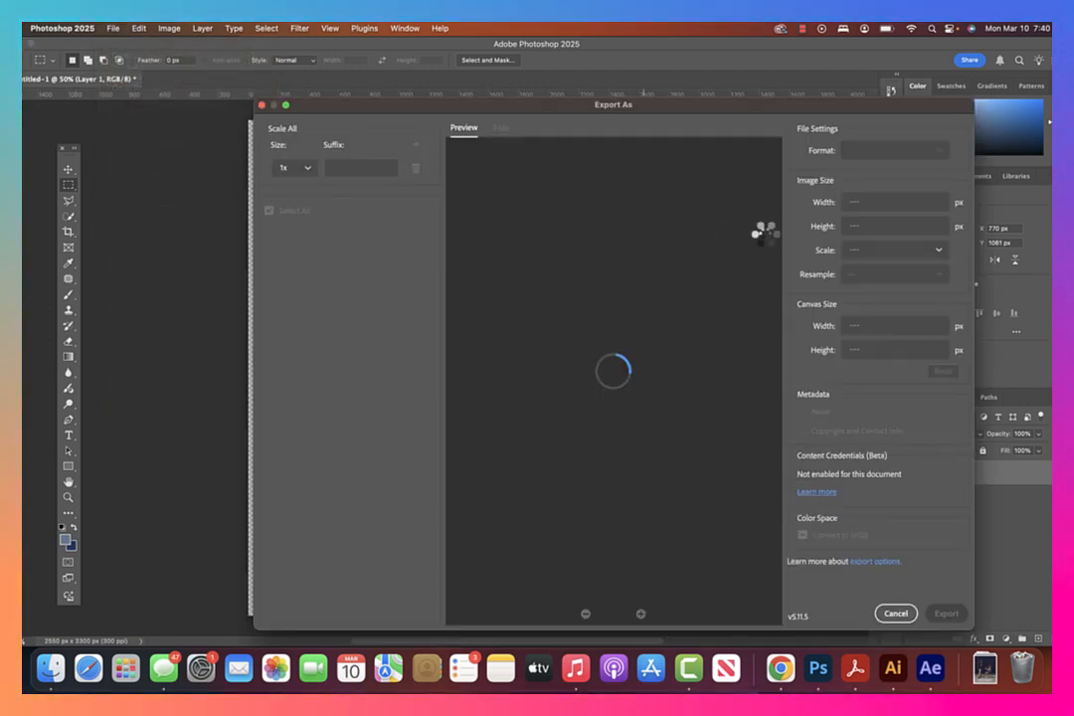
Step: Preview the export in JPG format and set the format back to PNG
{"action": "left_click", "coordinate": [927, 151]}
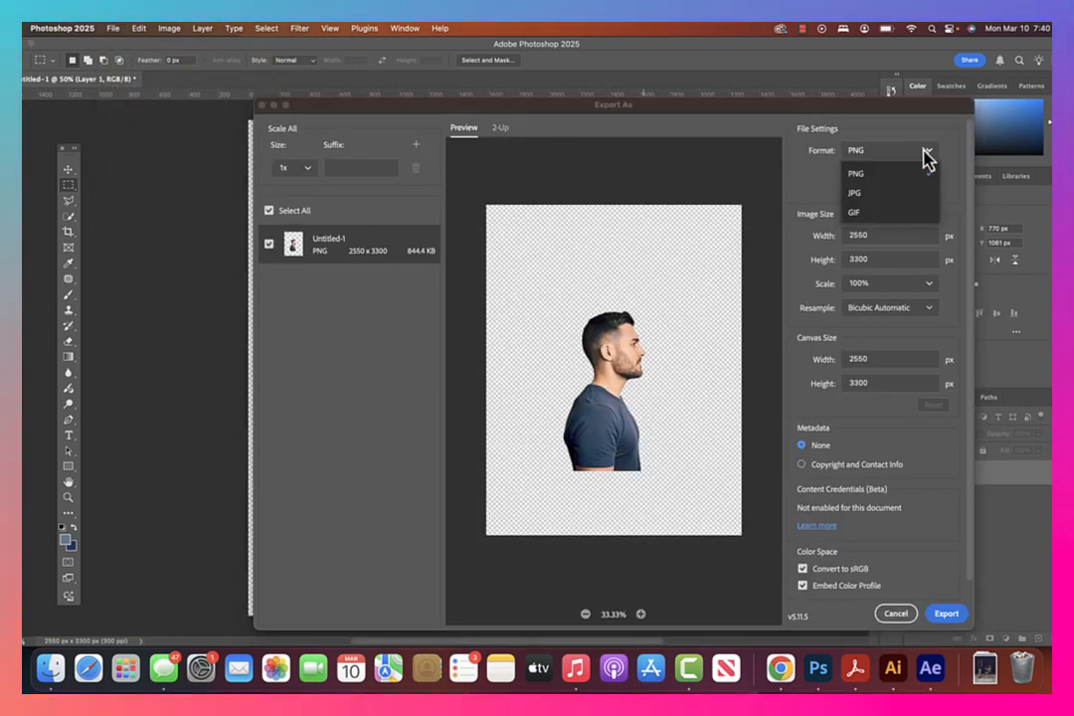
{"action": "left_click", "coordinate": [894, 194]}
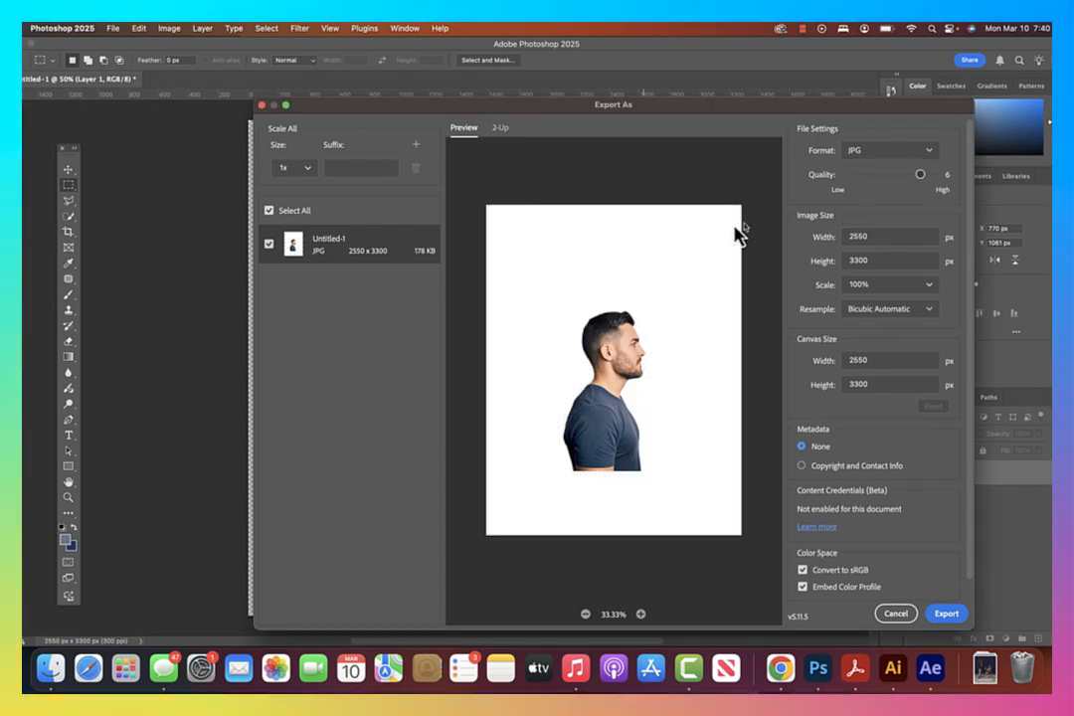
{"action": "left_click", "coordinate": [906, 155]}
{"action": "left_click", "coordinate": [894, 172]}
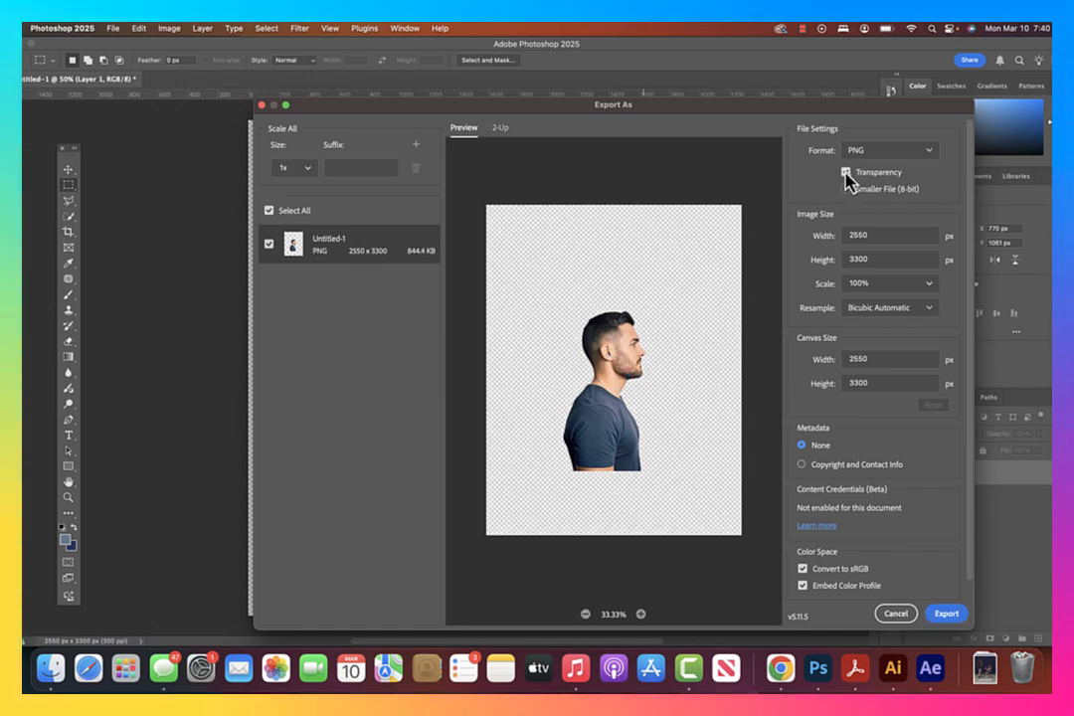
Step: Export the cutout as a transparent PNG named profile1 to the Desktop
{"action": "left_click", "coordinate": [947, 614]}
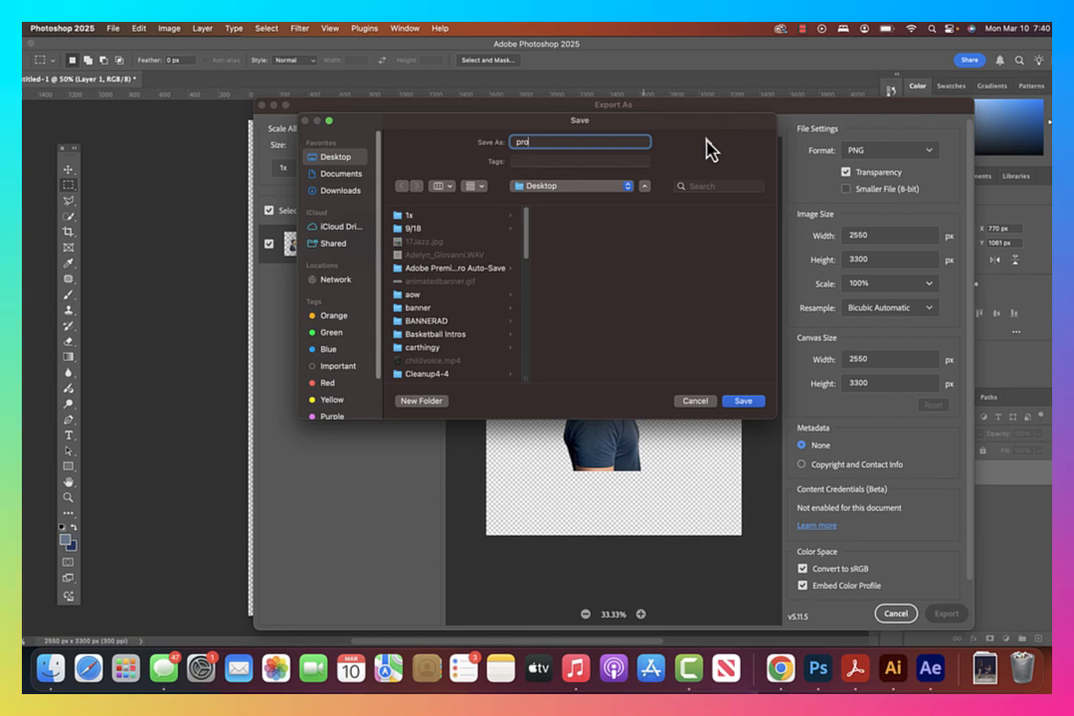
{"action": "type", "text": "profile1"}
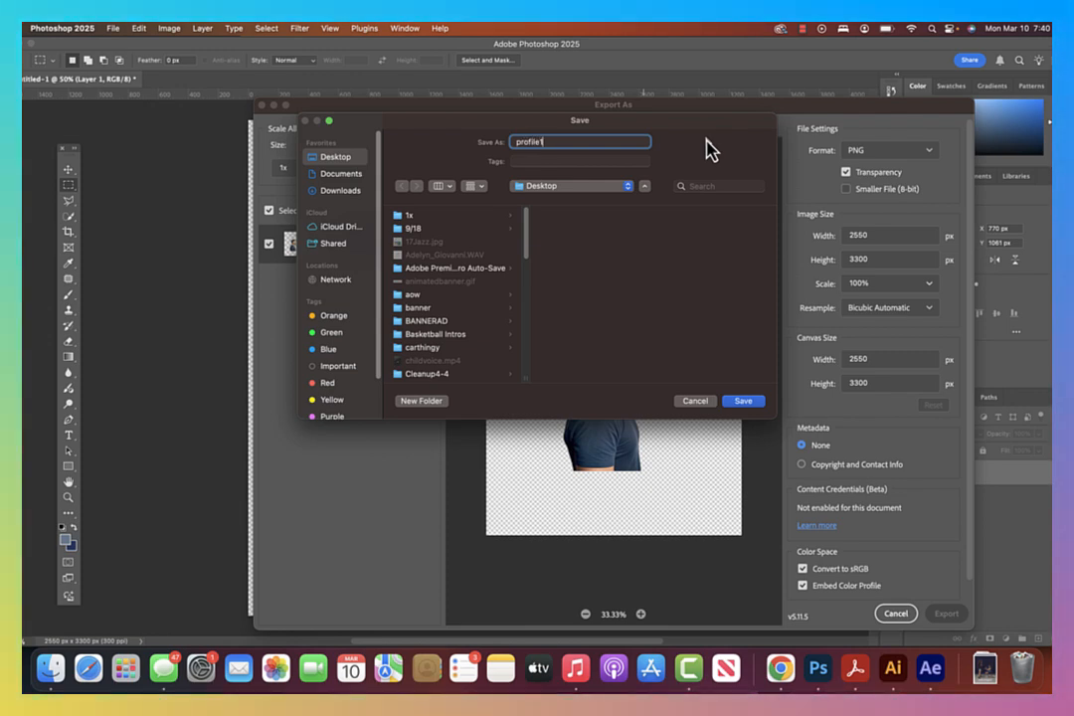
{"action": "key", "text": "Return"}
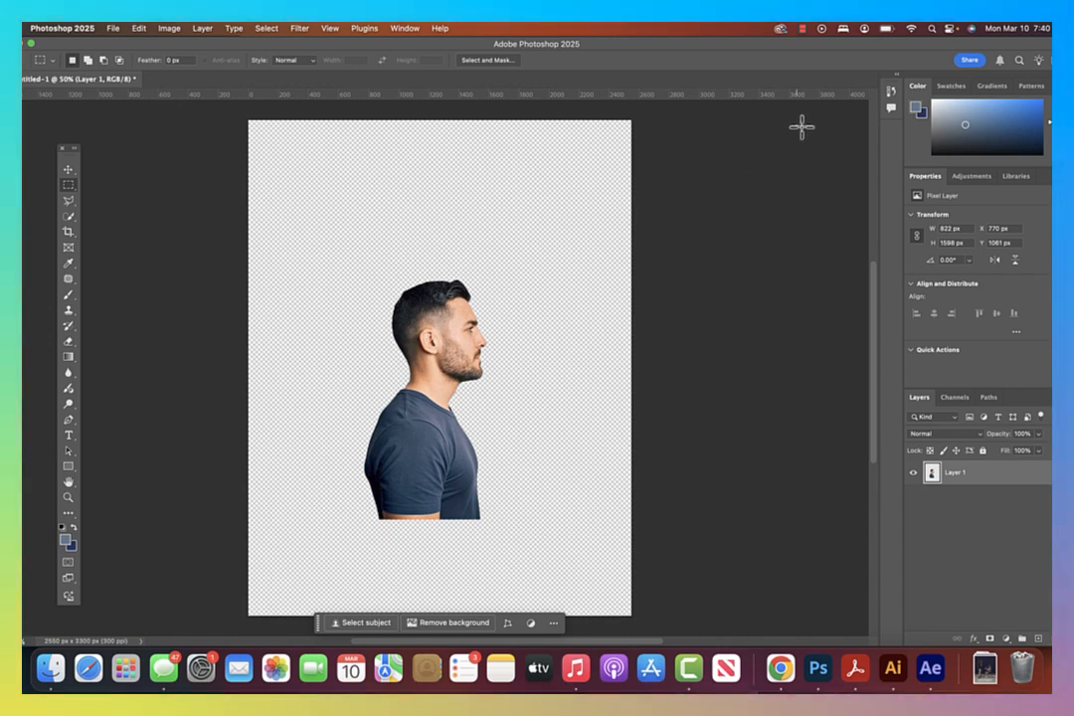
Step: Switch to Illustrator and choose the Essentials Classic workspace
{"action": "left_click", "coordinate": [890, 671]}
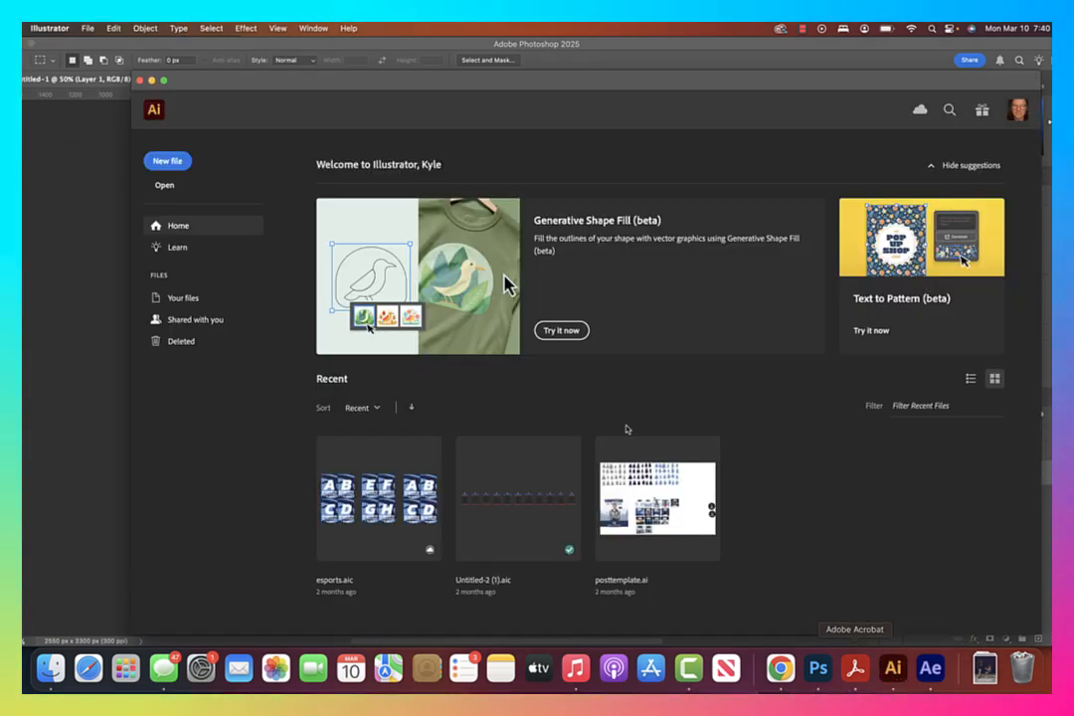
{"action": "left_click_drag", "start_coordinate": [448, 87], "coordinate": [344, 70]}
{"action": "left_click", "coordinate": [317, 30]}
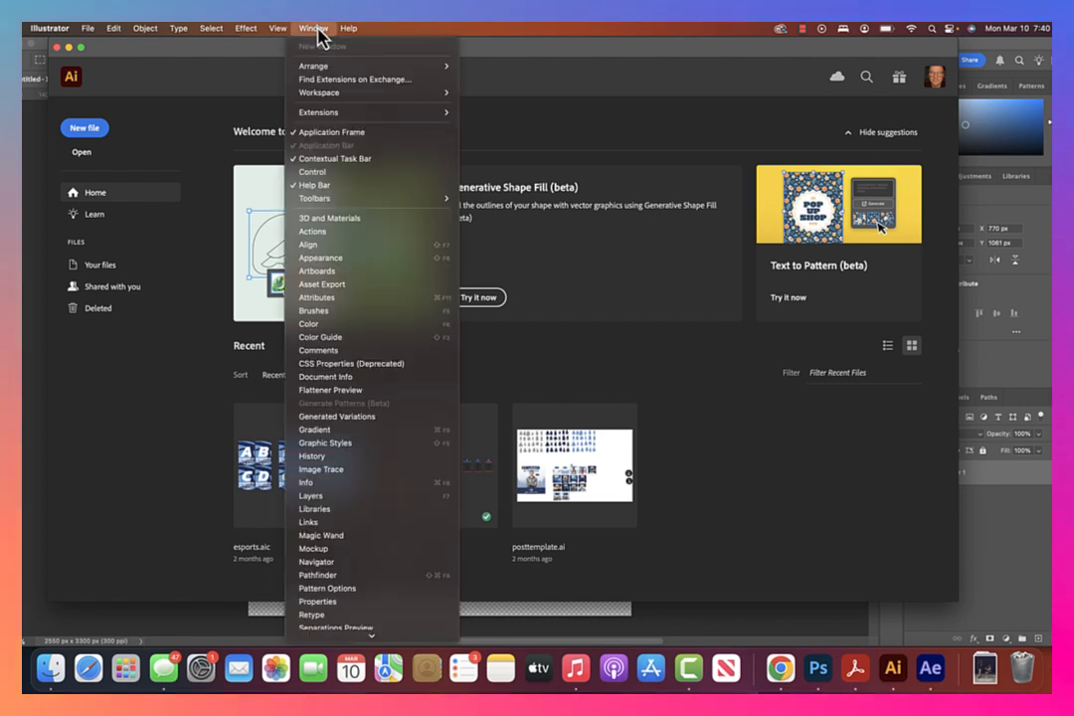
{"action": "mouse_move", "coordinate": [320, 95]}
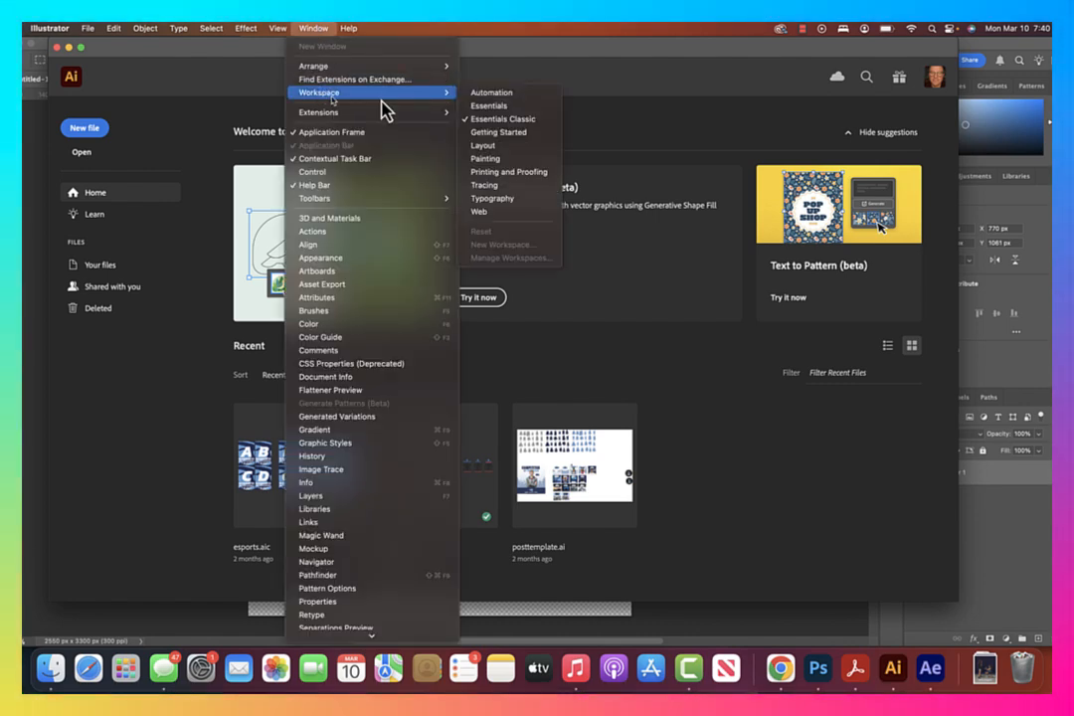
{"action": "left_click", "coordinate": [550, 120]}
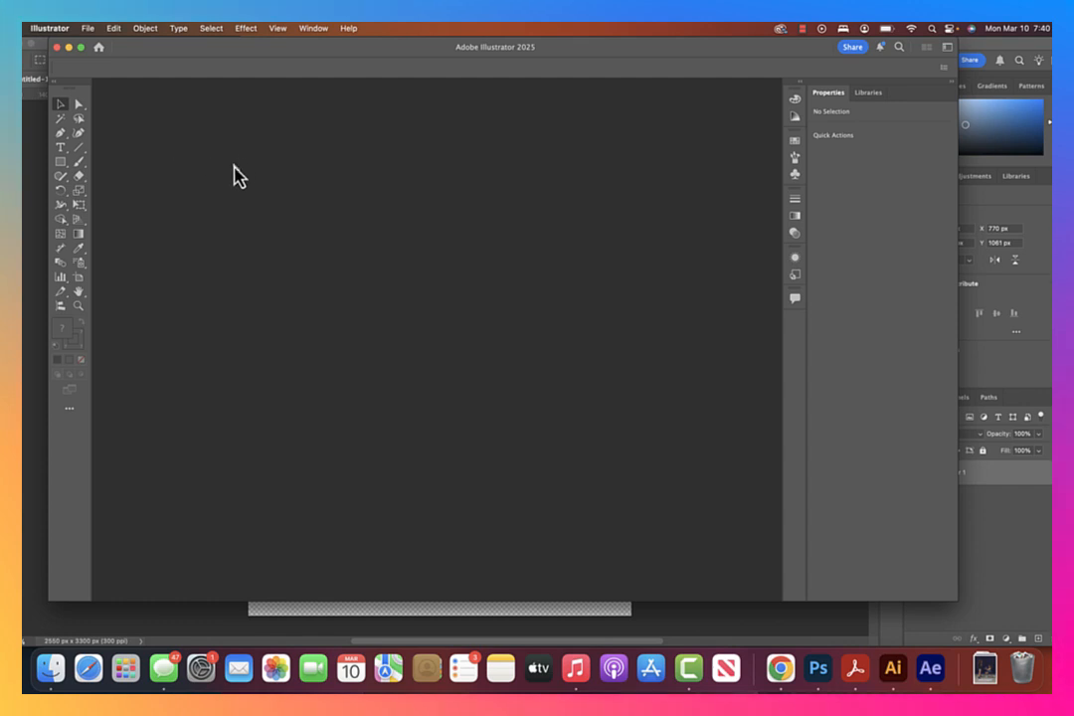
Step: Create a new Letter-size print document measured in inches, with raster effects set to Medium (150 ppi)
{"action": "left_click", "coordinate": [87, 29]}
{"action": "left_click", "coordinate": [91, 45]}
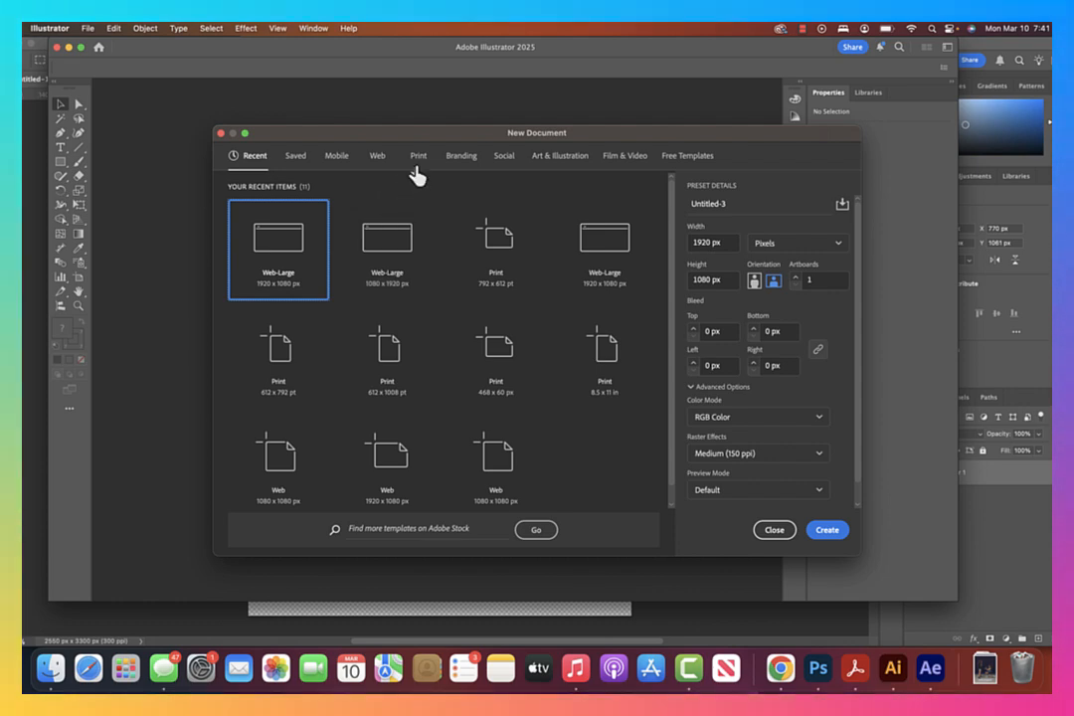
{"action": "left_click", "coordinate": [419, 159]}
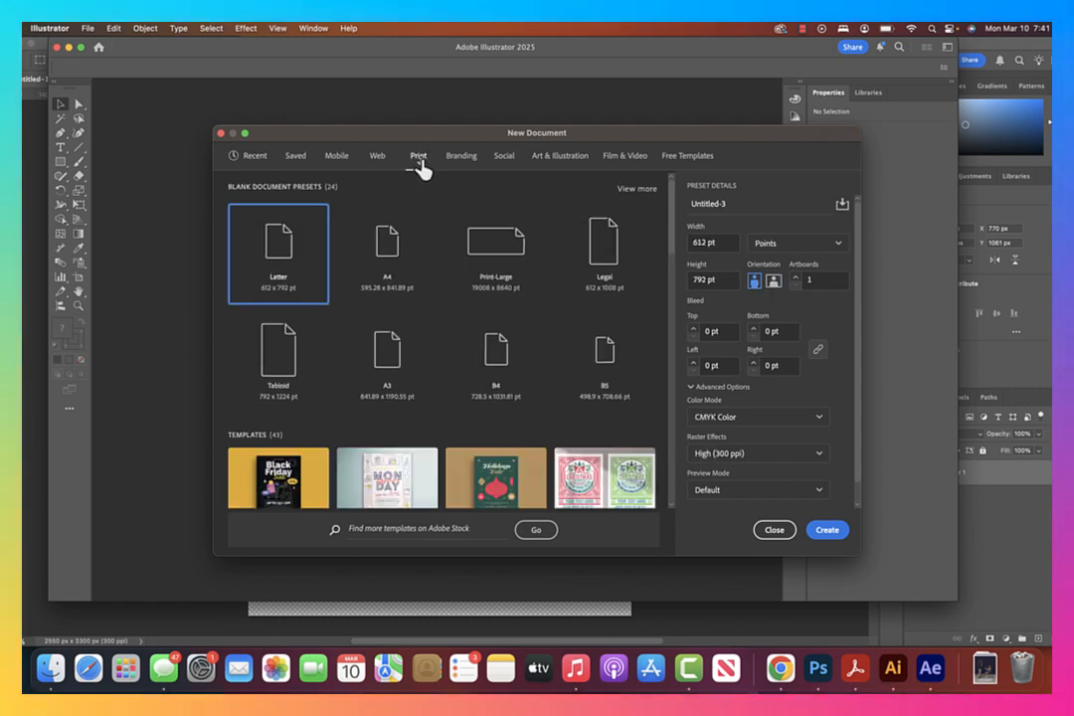
{"action": "left_click", "coordinate": [779, 249]}
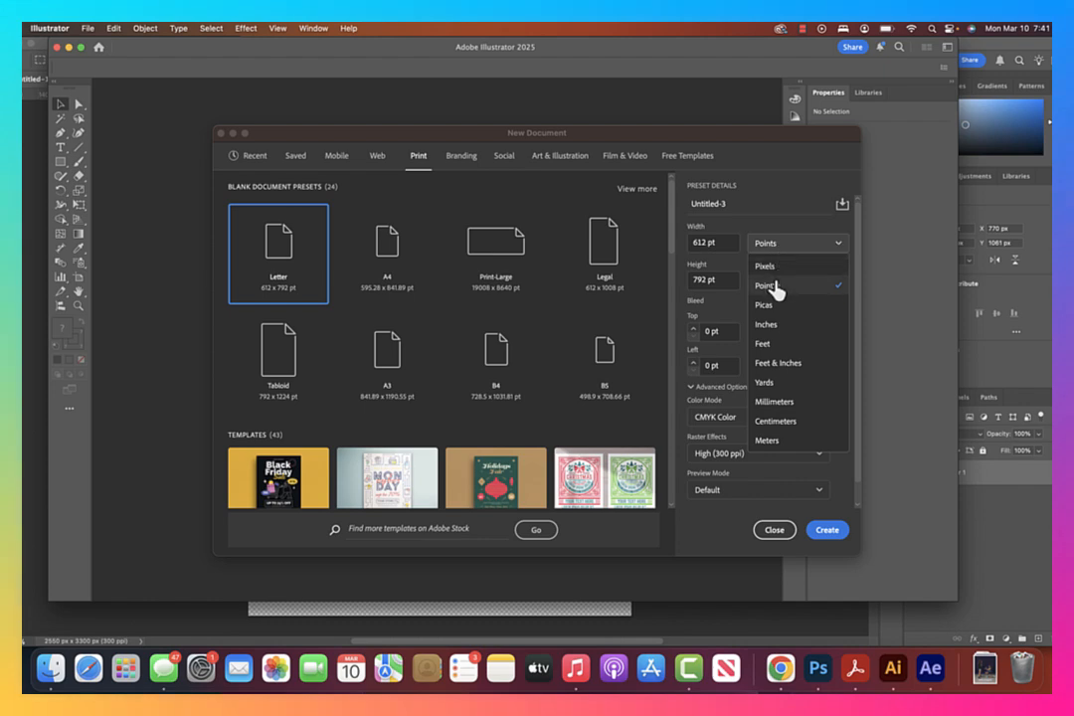
{"action": "left_click", "coordinate": [777, 330]}
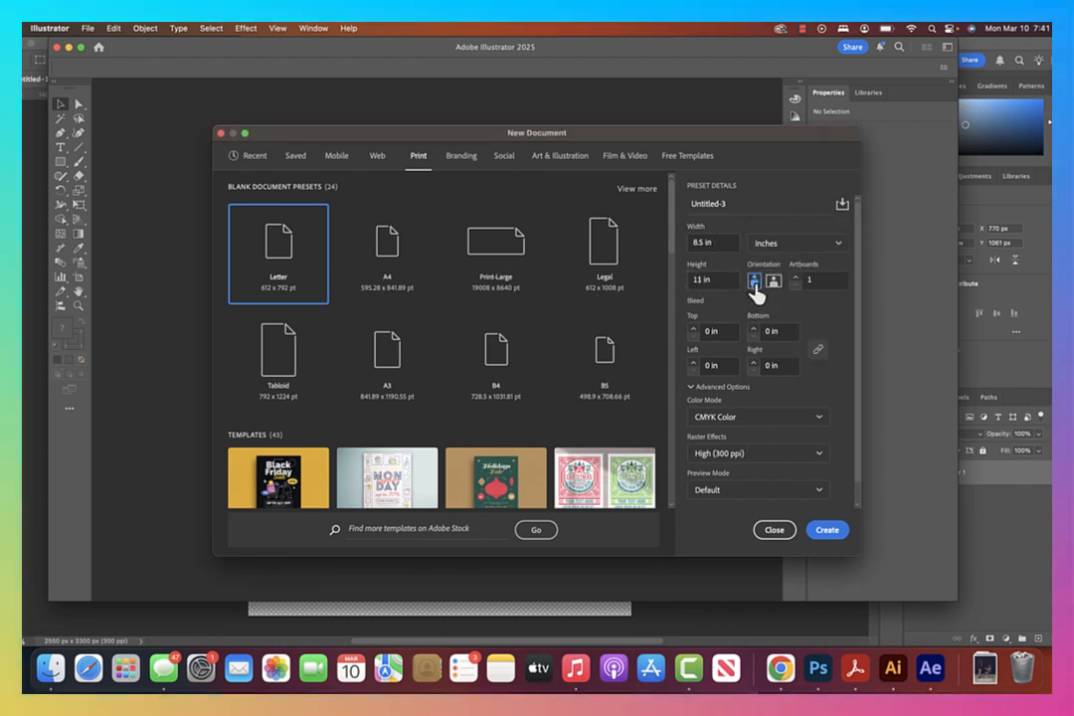
{"action": "left_click", "coordinate": [730, 461]}
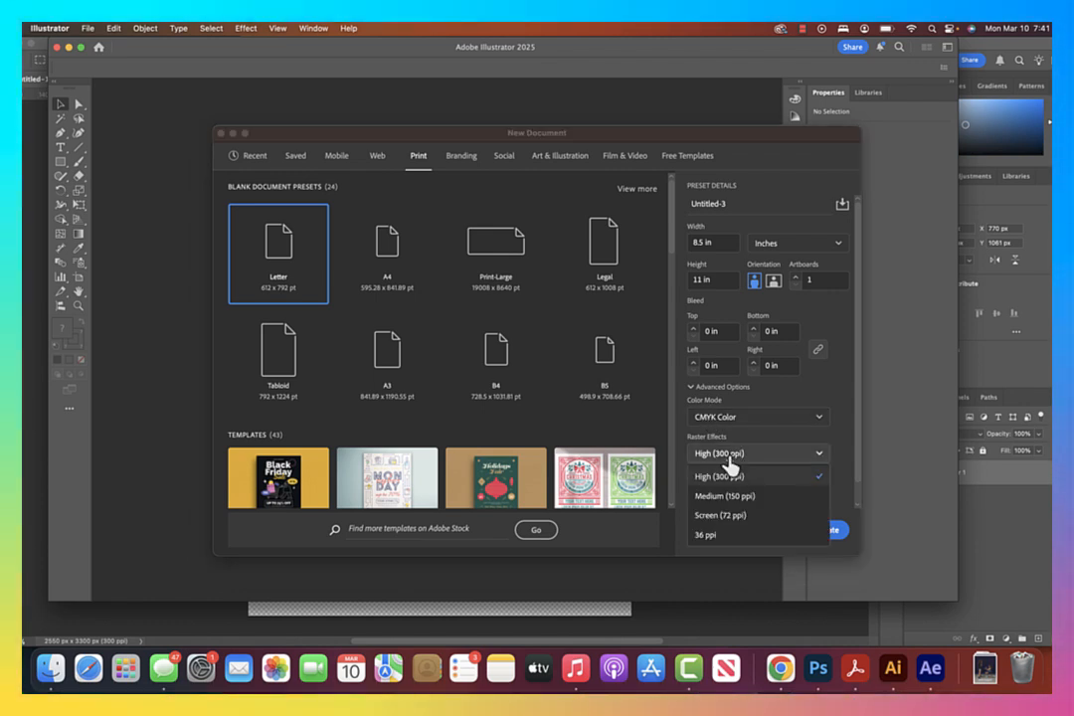
{"action": "left_click", "coordinate": [725, 501]}
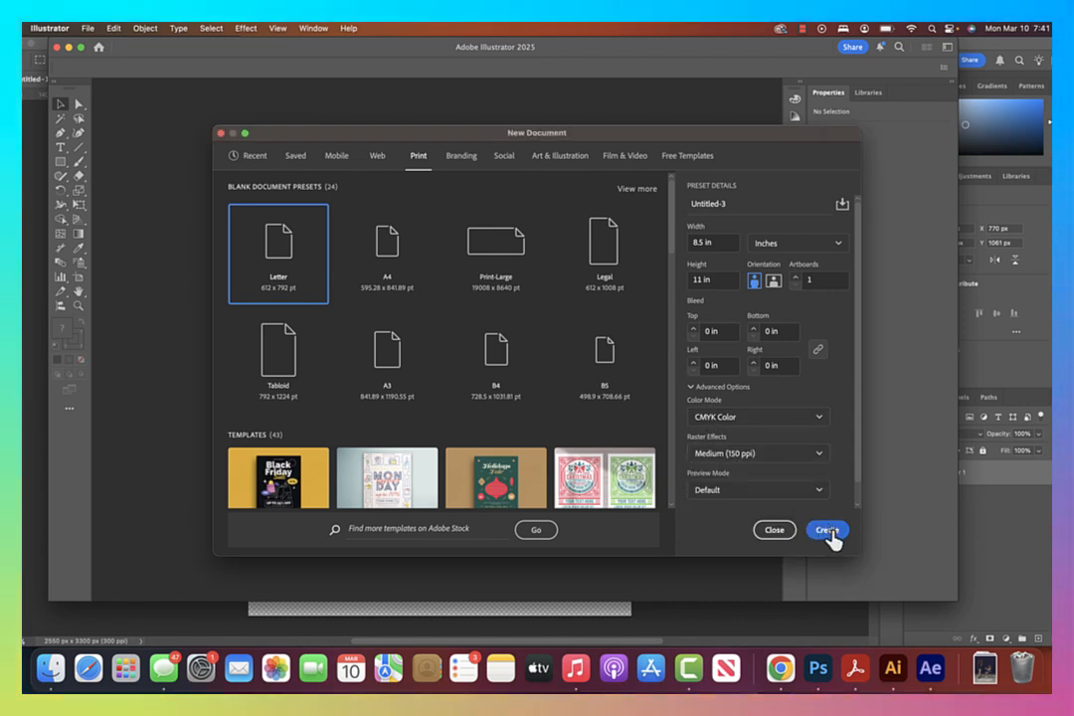
{"action": "left_click", "coordinate": [836, 532]}
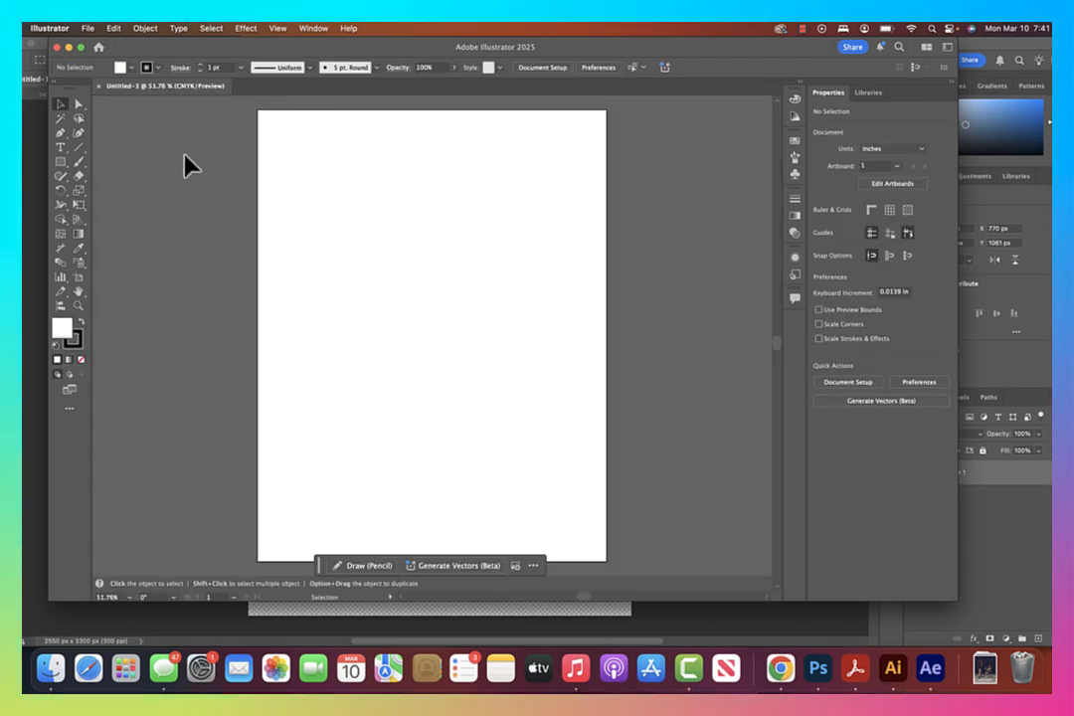
Step: Place the linked image profile1.png from the Desktop onto the artboard at its original size
{"action": "left_click", "coordinate": [87, 28]}
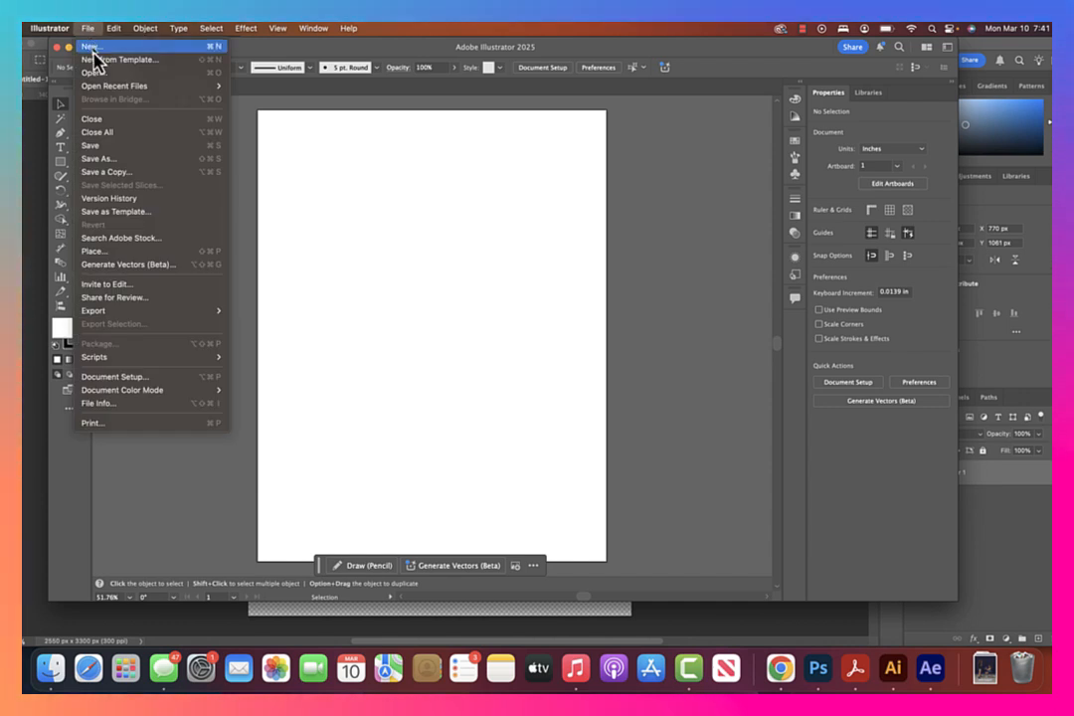
{"action": "left_click", "coordinate": [61, 106]}
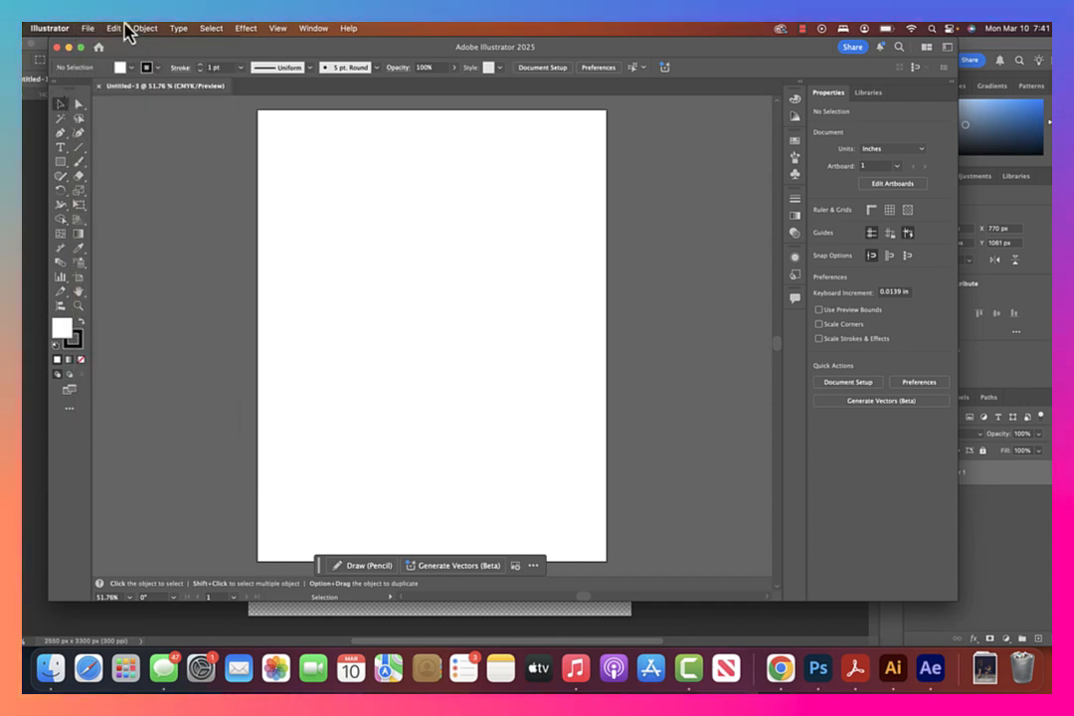
{"action": "left_click", "coordinate": [89, 30]}
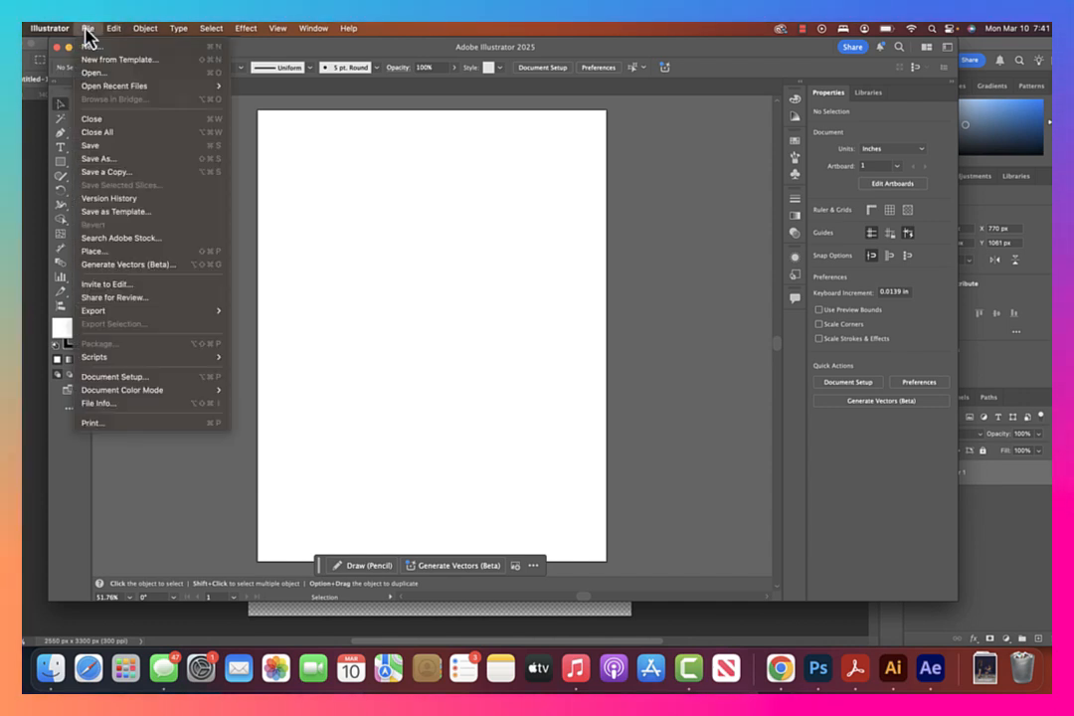
{"action": "left_click", "coordinate": [122, 251]}
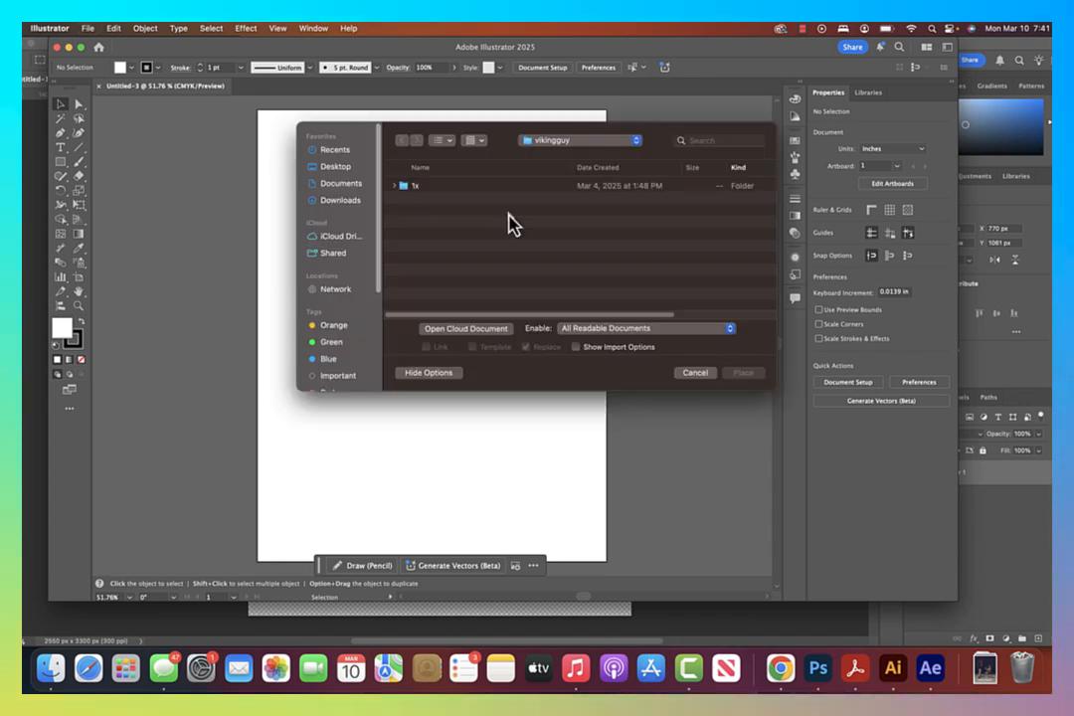
{"action": "left_click", "coordinate": [338, 167]}
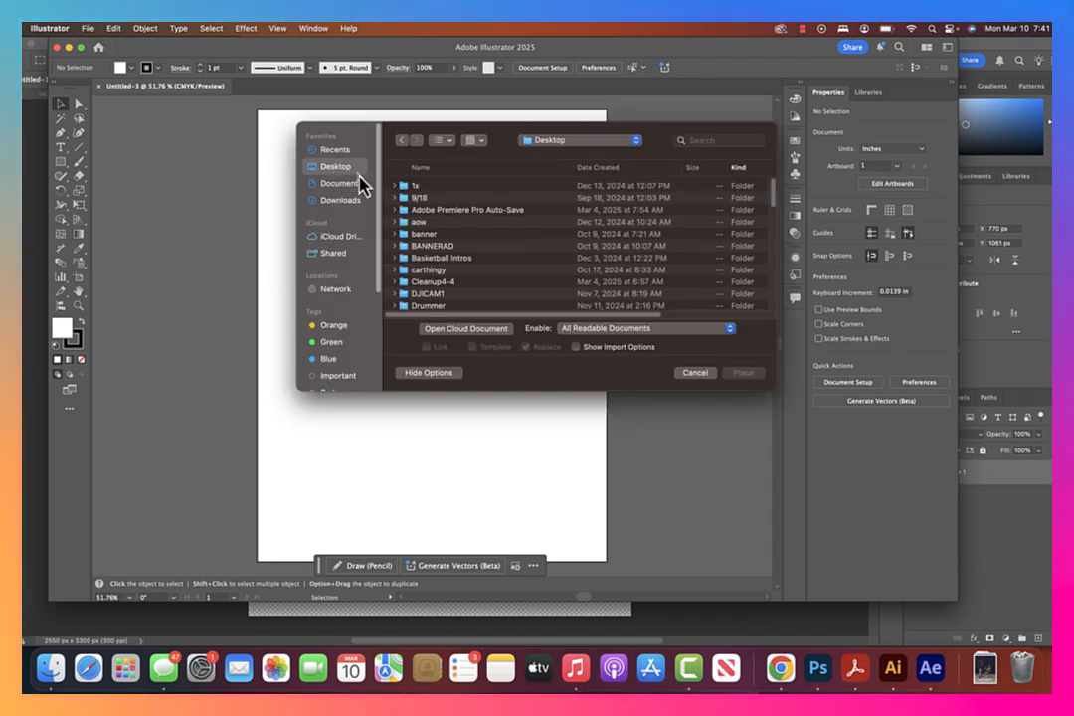
{"action": "scroll", "coordinate": [447, 246], "scroll_direction": "down", "scroll_amount": 15}
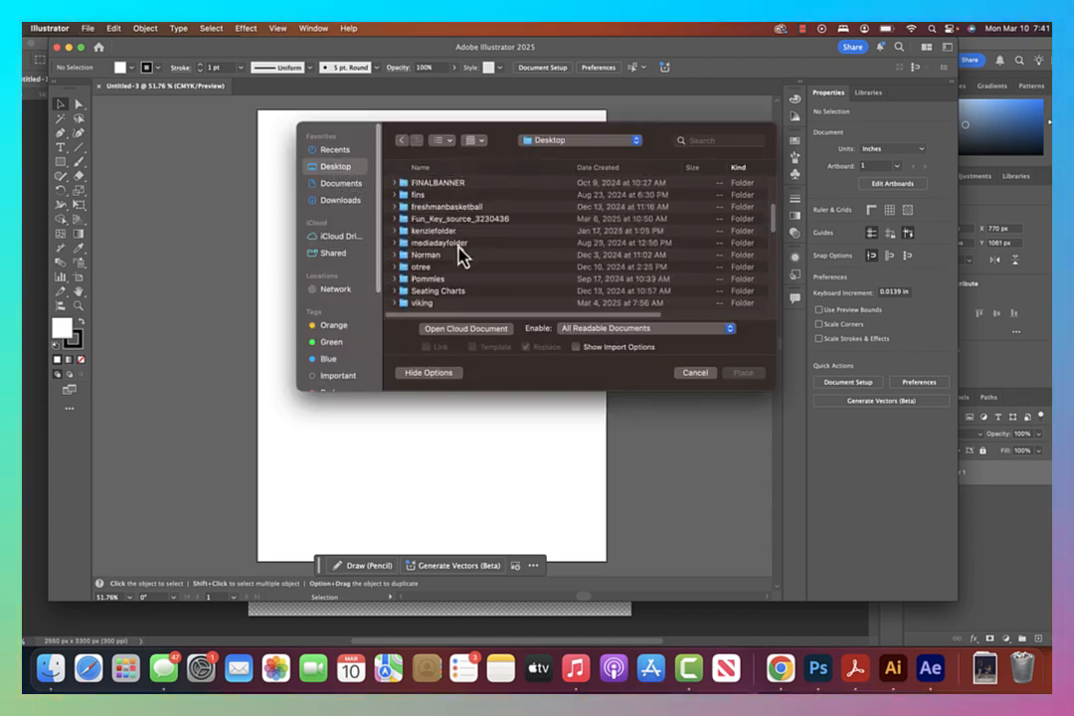
{"action": "scroll", "coordinate": [460, 254], "scroll_direction": "down", "scroll_amount": 10}
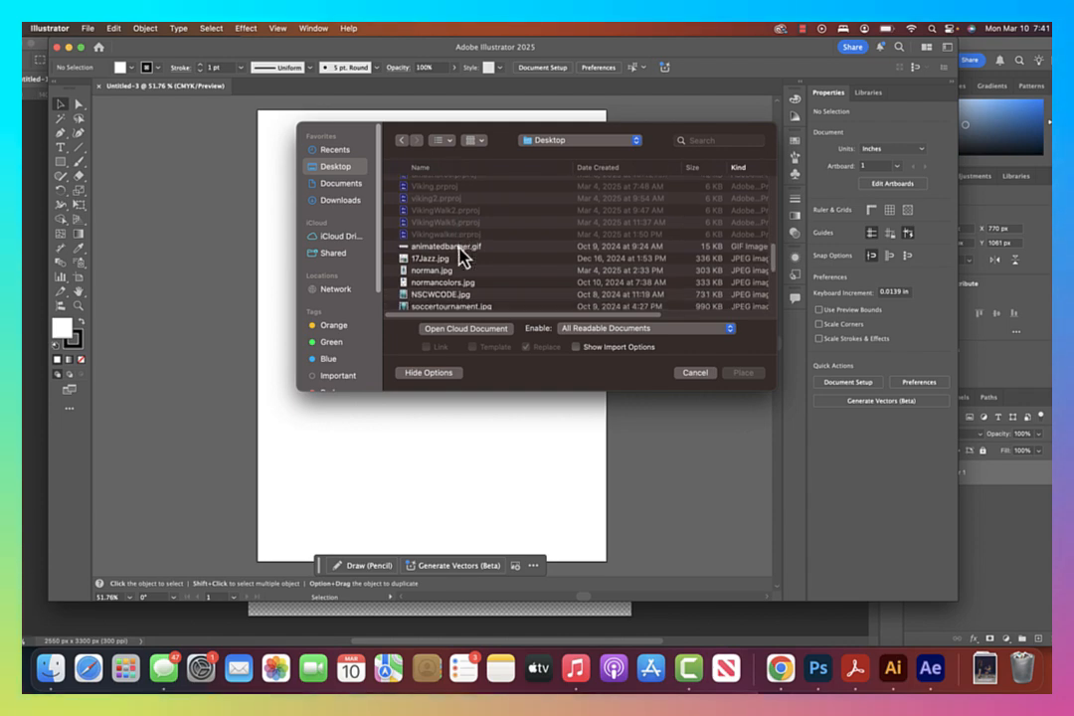
{"action": "scroll", "coordinate": [460, 253], "scroll_direction": "up", "scroll_amount": 5}
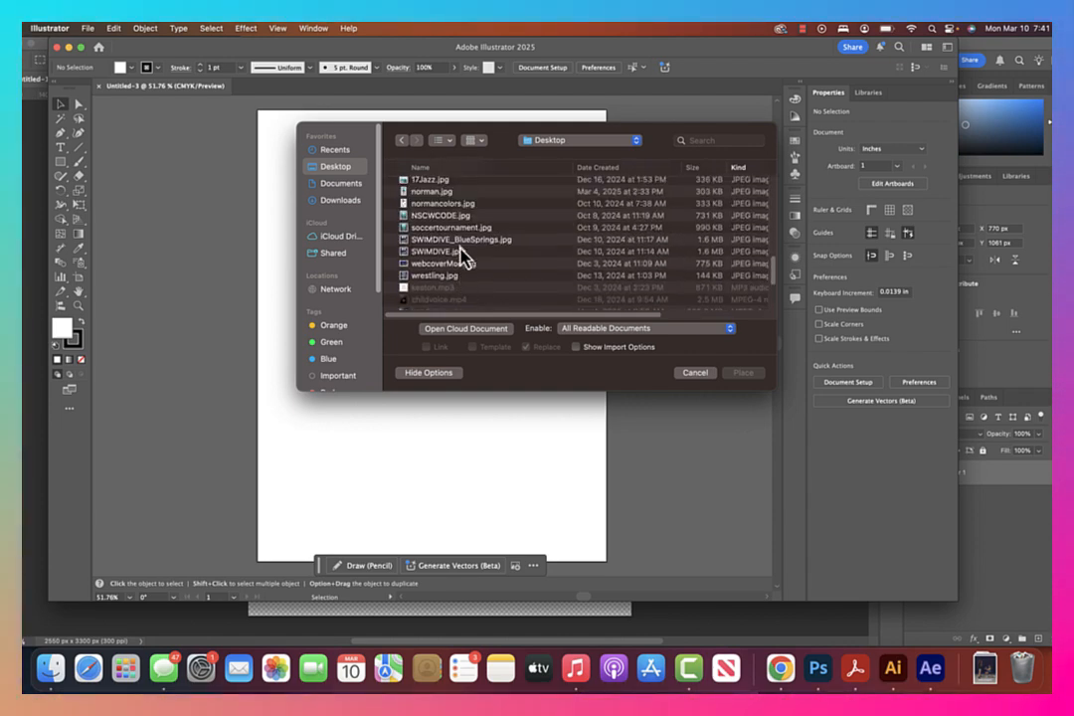
{"action": "scroll", "coordinate": [460, 253], "scroll_direction": "down", "scroll_amount": 5}
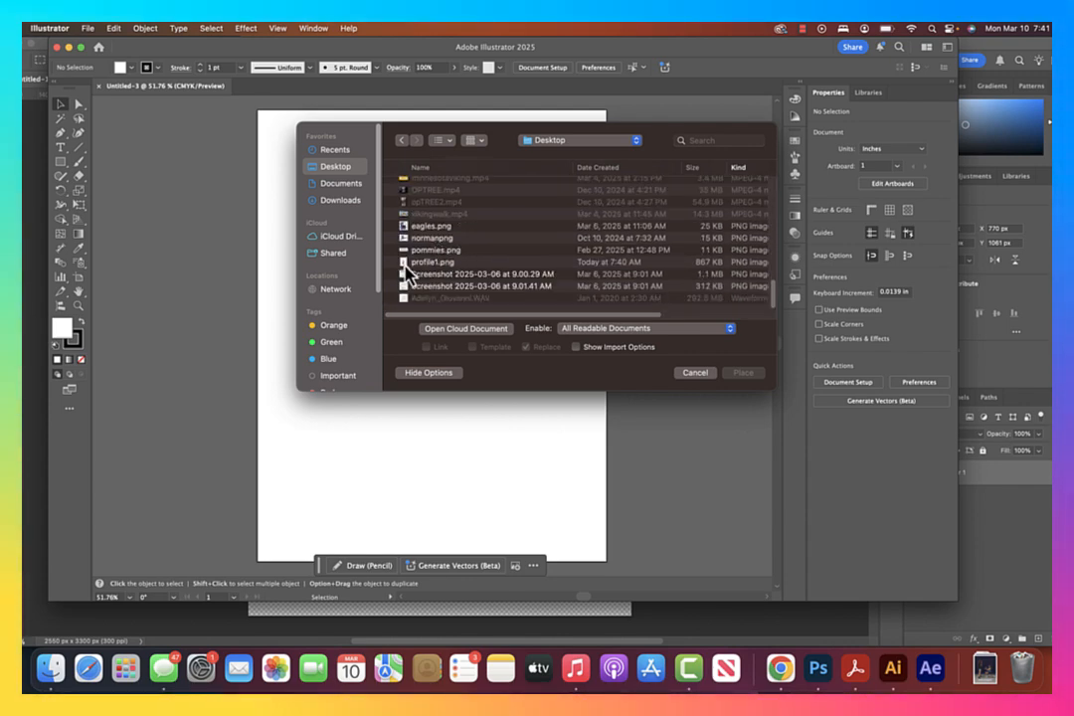
{"action": "left_click", "coordinate": [417, 263]}
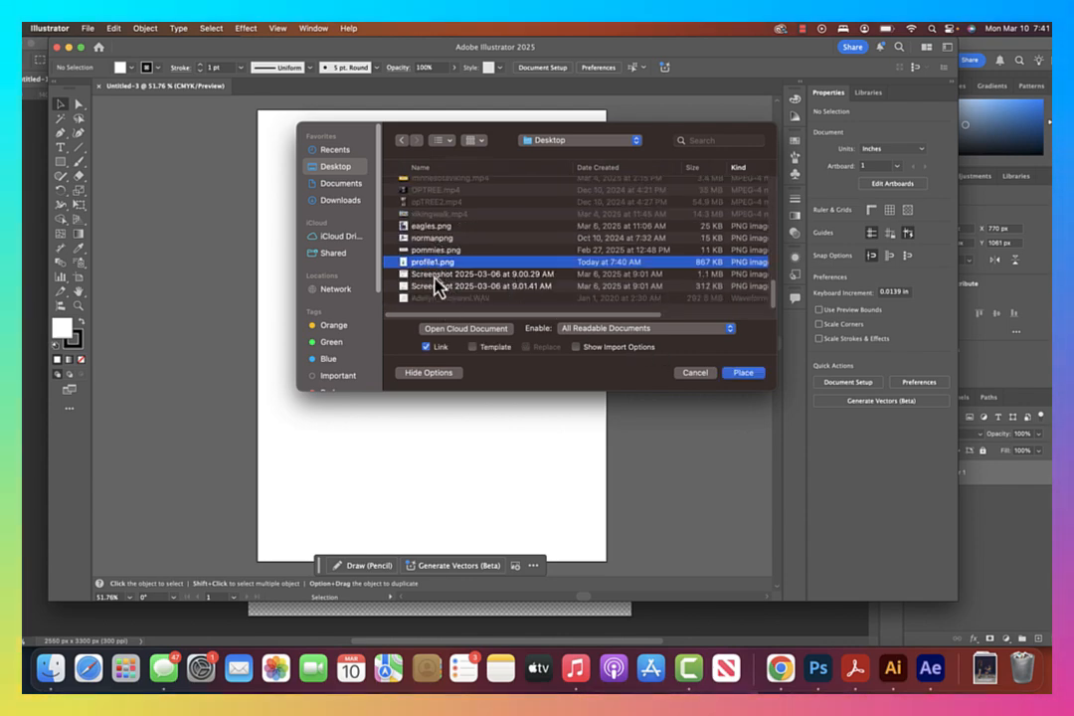
{"action": "left_click", "coordinate": [744, 373]}
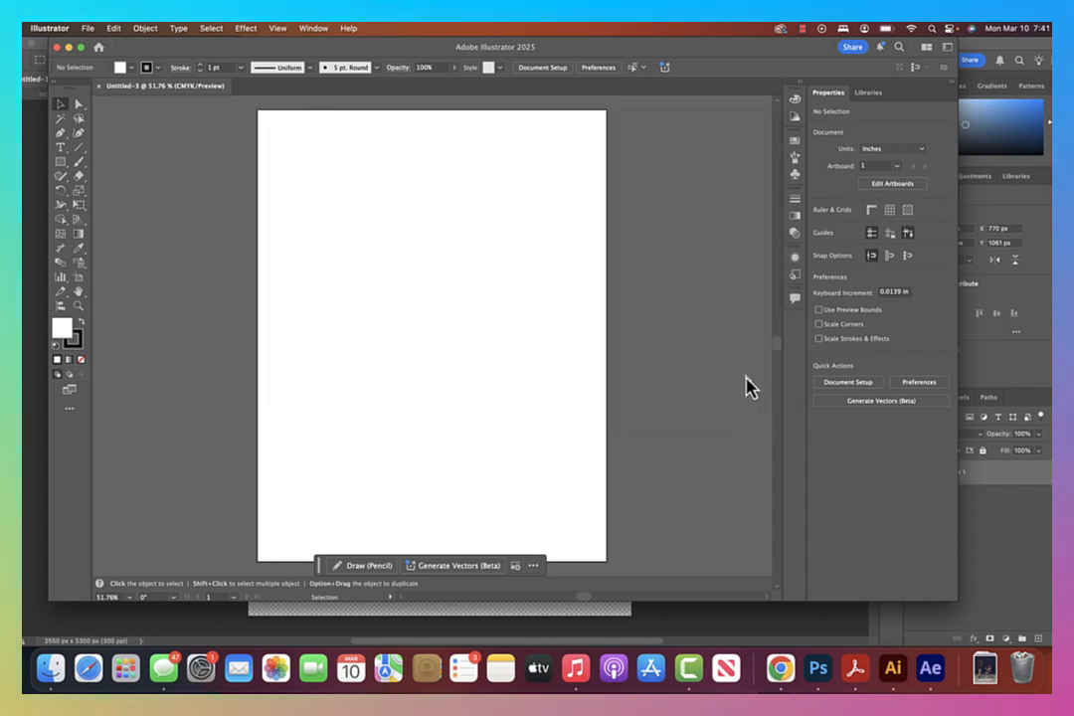
{"action": "left_click", "coordinate": [302, 198]}
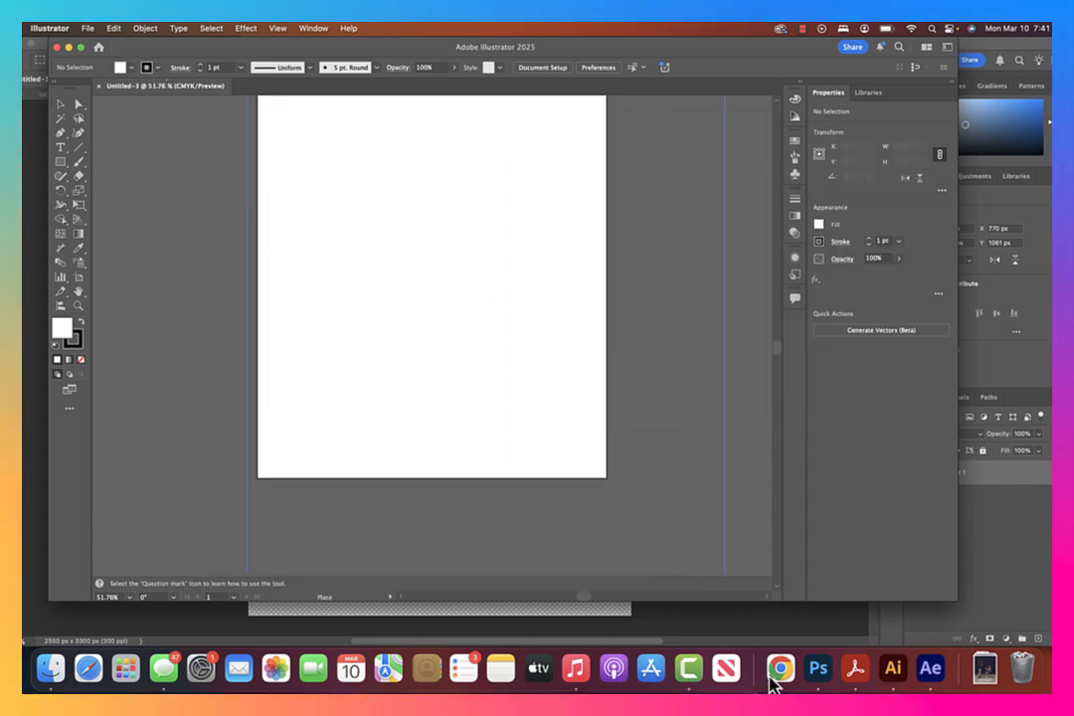
Step: Move the placed portrait up and toward the artboard's centre so the torso's cut edge meets the artboard's bottom edge
{"action": "scroll", "coordinate": [631, 433], "scroll_direction": "down", "scroll_amount": 2}
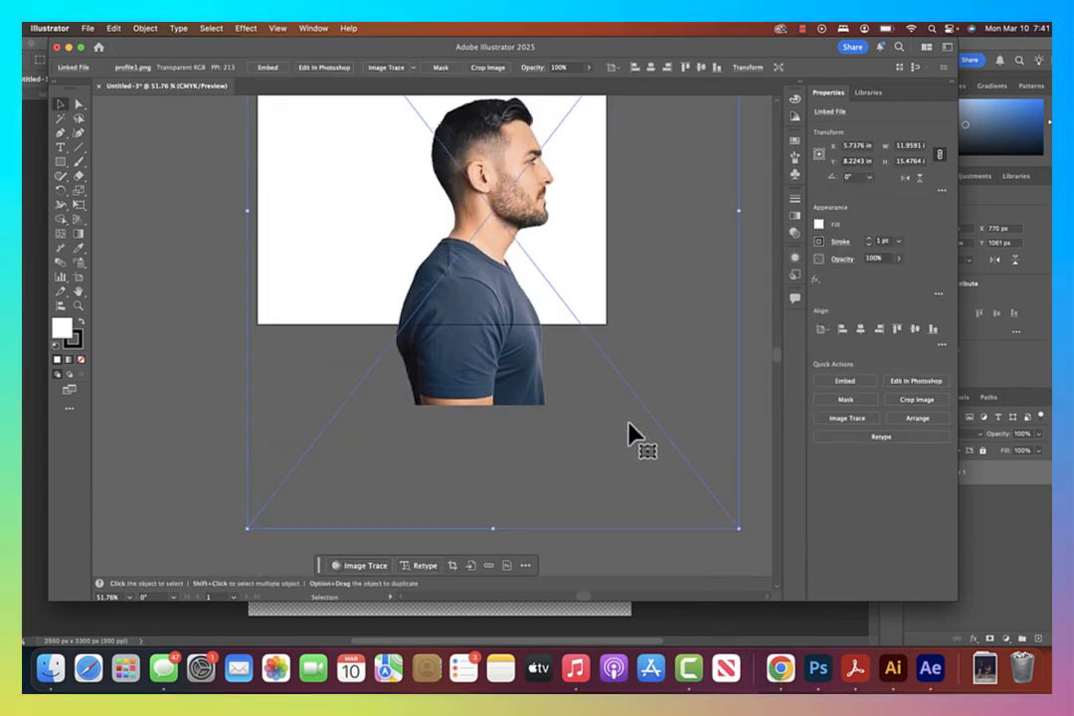
{"action": "scroll", "coordinate": [630, 433], "scroll_direction": "up", "scroll_amount": 5}
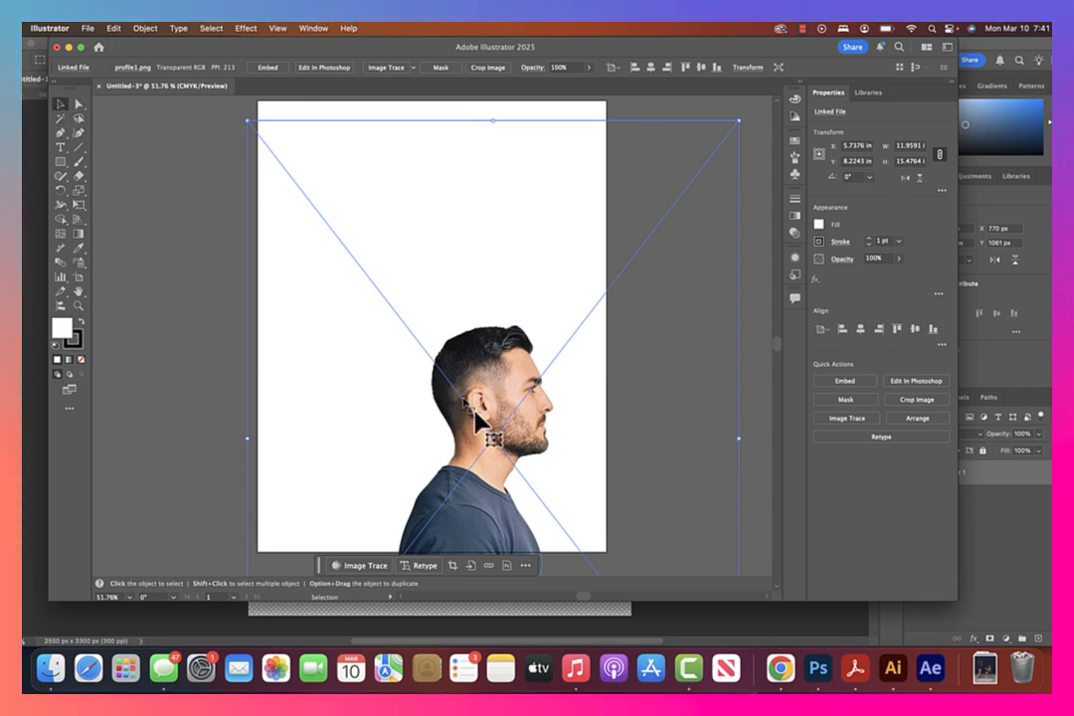
{"action": "left_click_drag", "start_coordinate": [483, 455], "coordinate": [449, 403]}
{"action": "left_click_drag", "start_coordinate": [434, 350], "coordinate": [429, 374]}
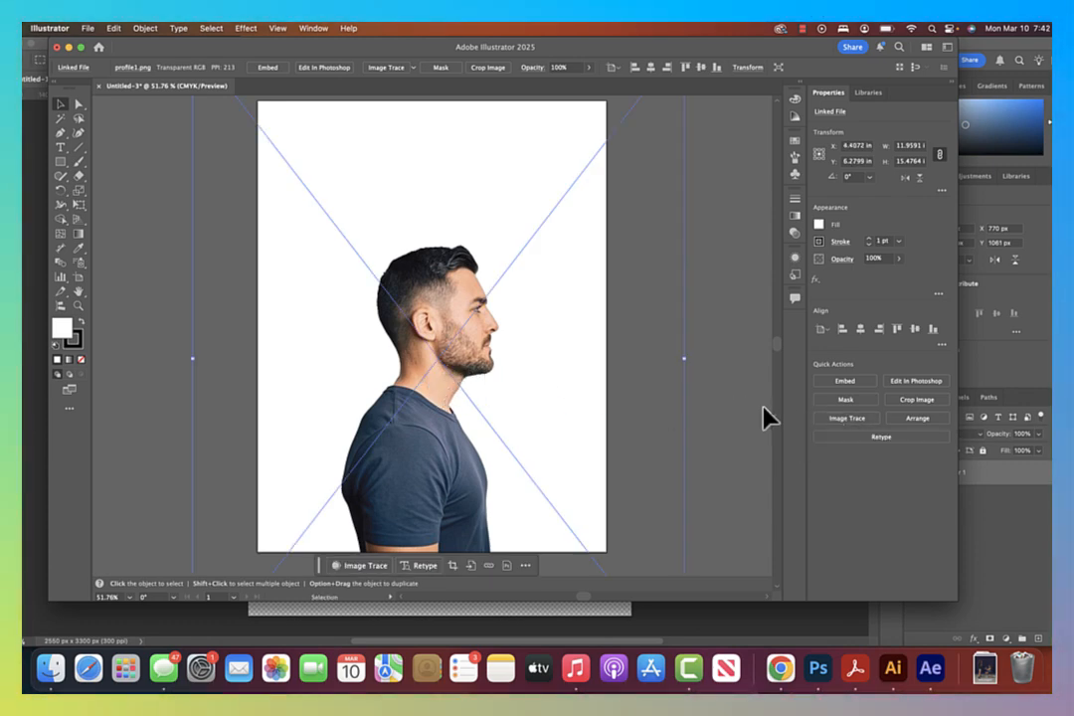
Step: Embed the linked portrait image in the document and deselect it
{"action": "left_click", "coordinate": [724, 395]}
{"action": "left_click", "coordinate": [511, 391]}
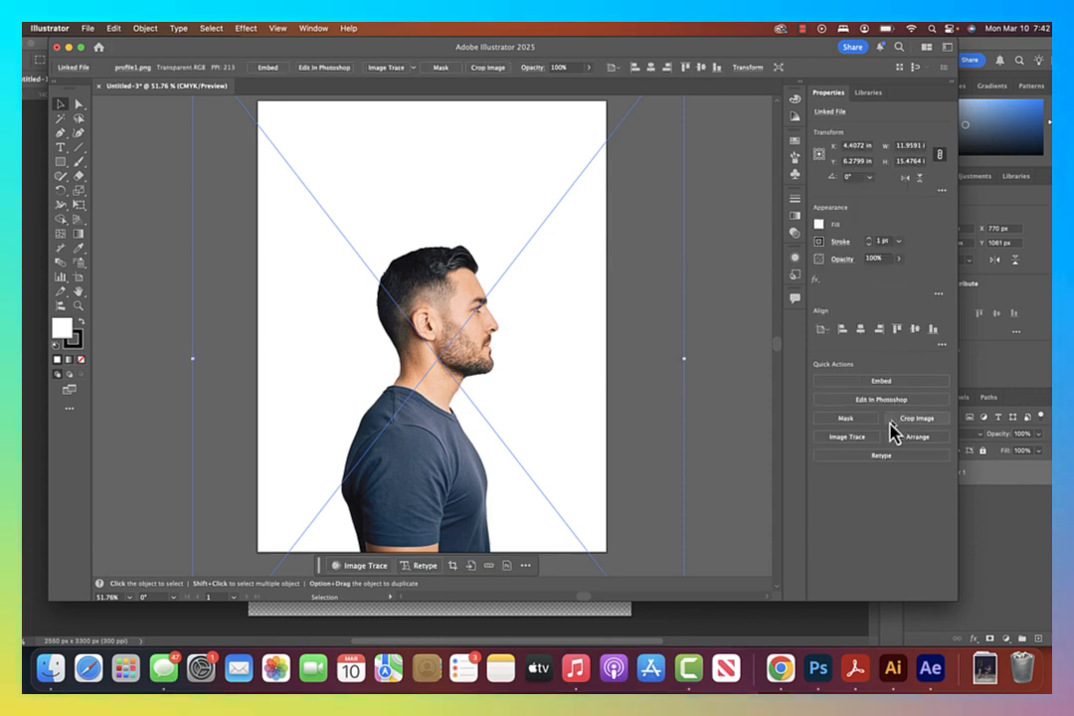
{"action": "left_click", "coordinate": [885, 383]}
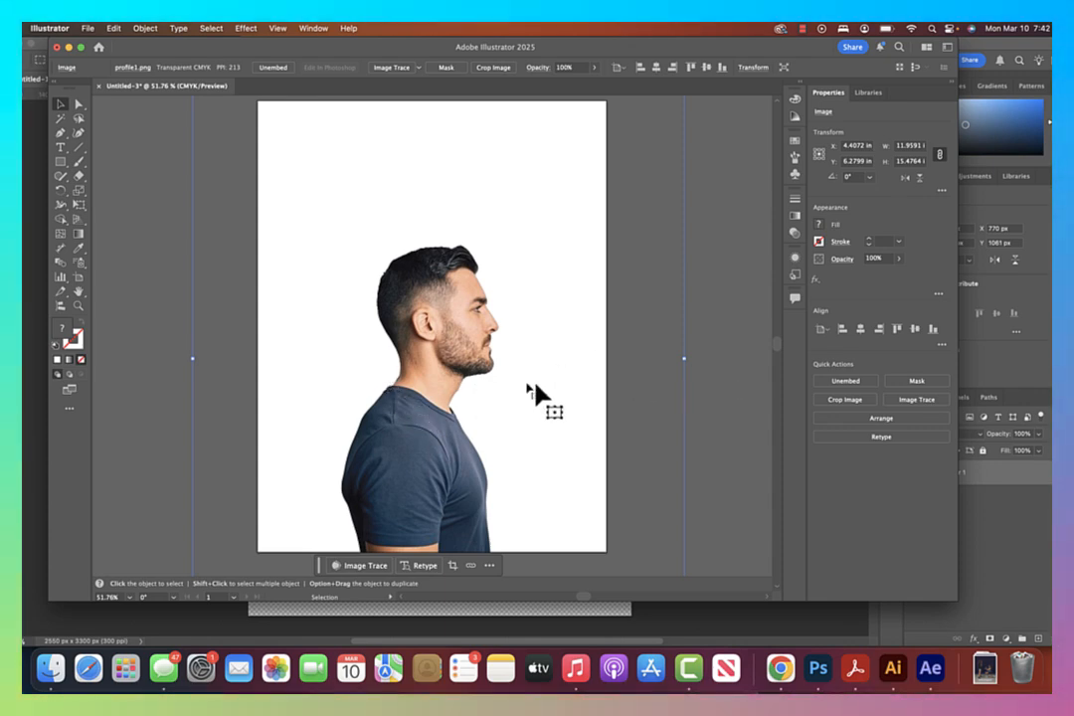
{"action": "left_click", "coordinate": [656, 393]}
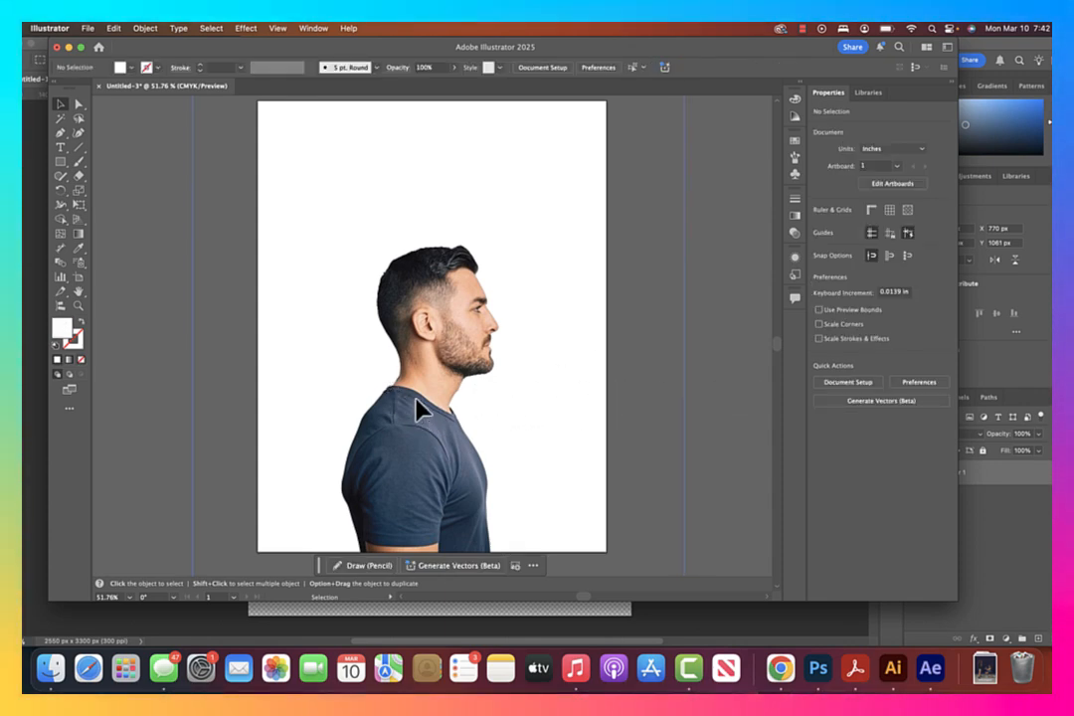
Step: Apply Image Trace to the embedded portrait with the Silhouettes preset and accept the large-image tracing
{"action": "left_click", "coordinate": [426, 408]}
{"action": "left_click", "coordinate": [917, 403]}
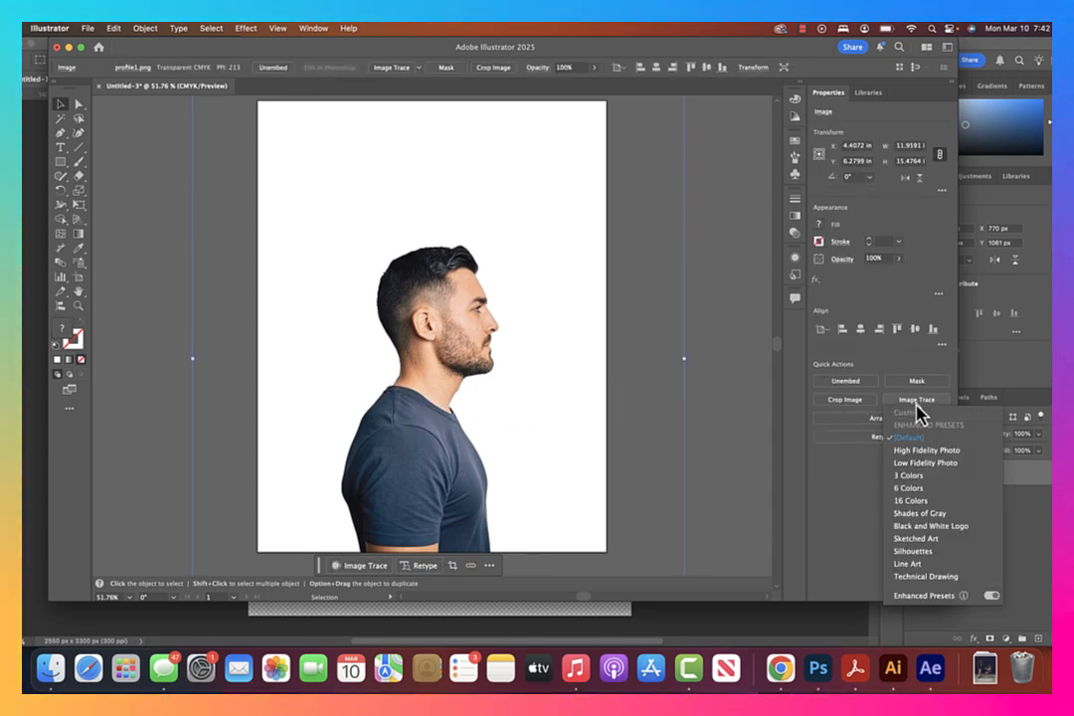
{"action": "left_click", "coordinate": [927, 564]}
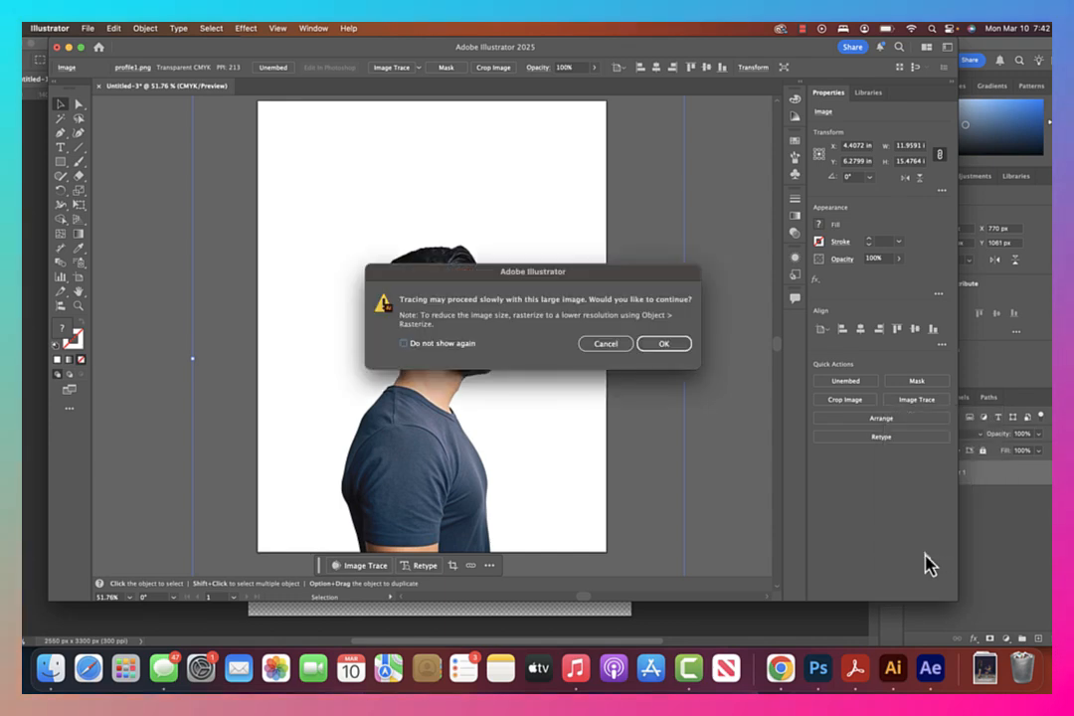
{"action": "left_click", "coordinate": [659, 355]}
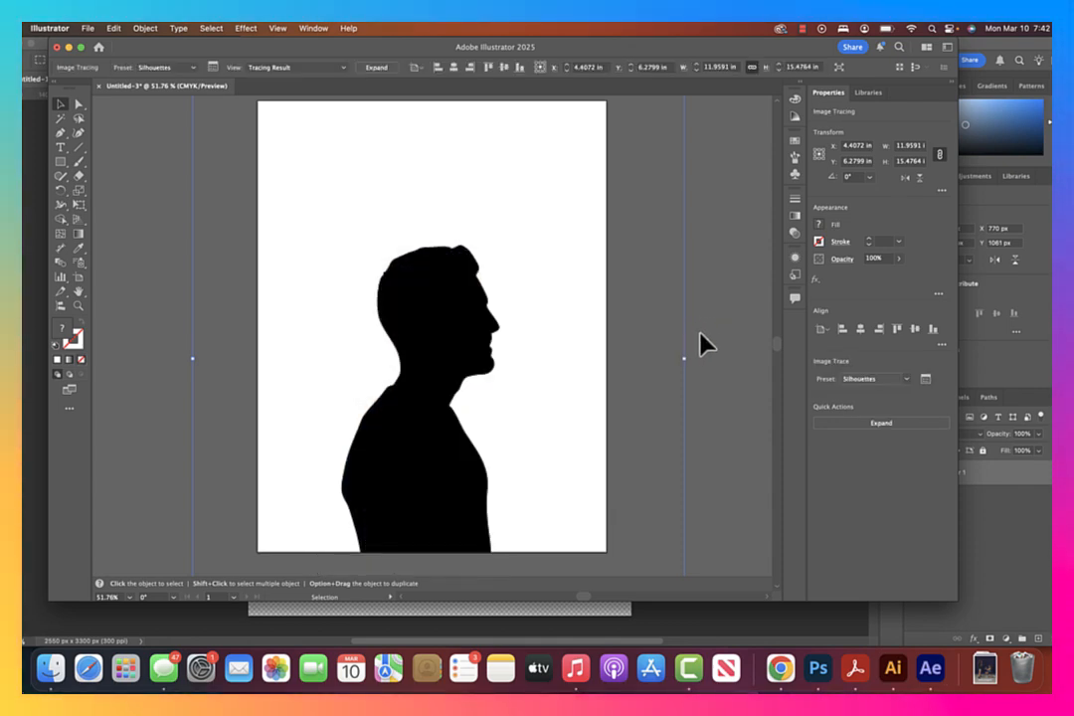
Step: Expand the silhouette tracing into editable vector paths and select the resulting group
{"action": "left_click", "coordinate": [885, 425]}
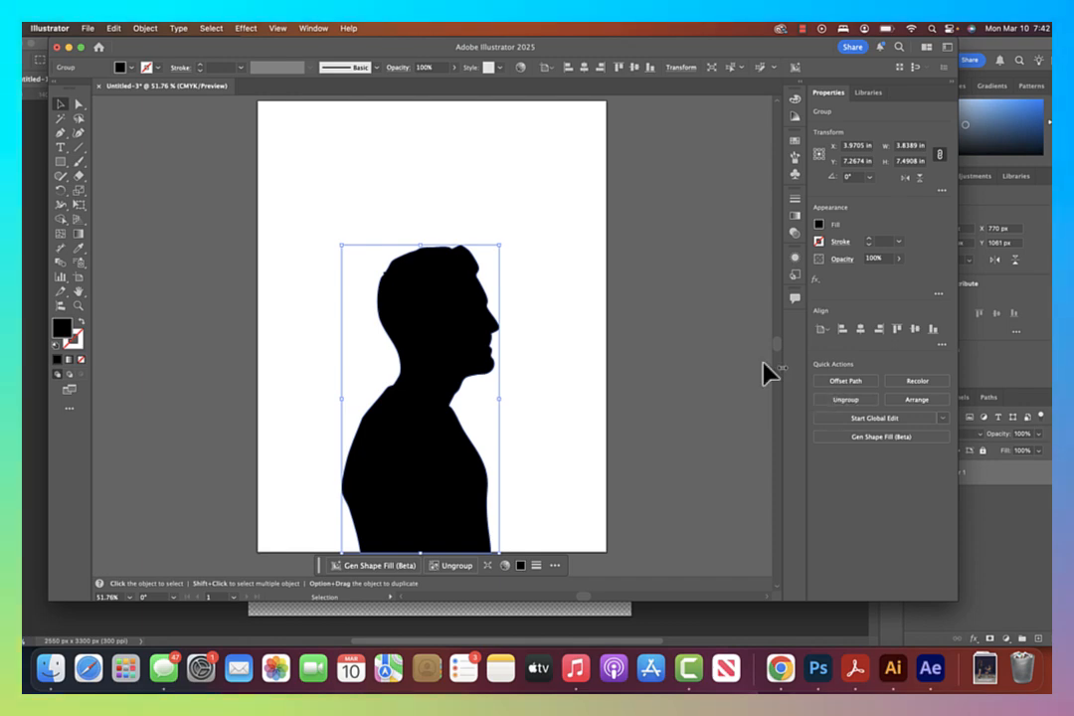
{"action": "left_click", "coordinate": [636, 333]}
{"action": "left_click", "coordinate": [397, 343]}
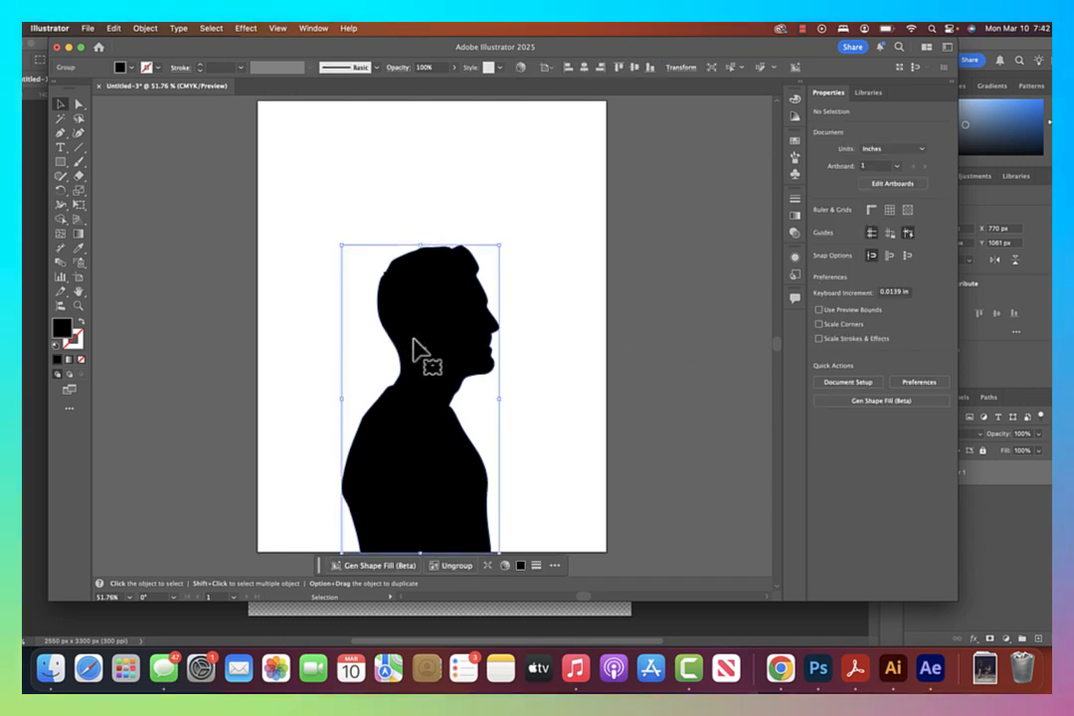
Step: Examine the smoothness of the vector silhouette's outline around the nose at 600% magnification
{"action": "left_click", "coordinate": [77, 307]}
{"action": "left_click", "coordinate": [488, 306]}
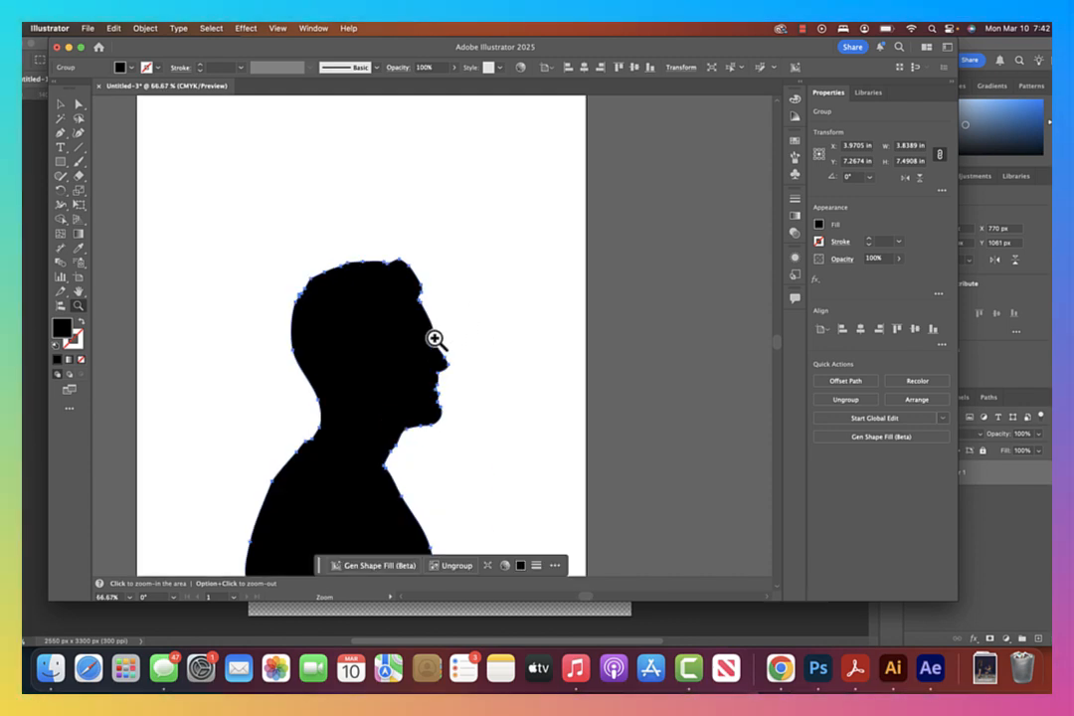
{"action": "left_click", "coordinate": [427, 347]}
{"action": "left_click", "coordinate": [429, 345]}
{"action": "left_click_drag", "start_coordinate": [429, 345], "coordinate": [447, 341]}
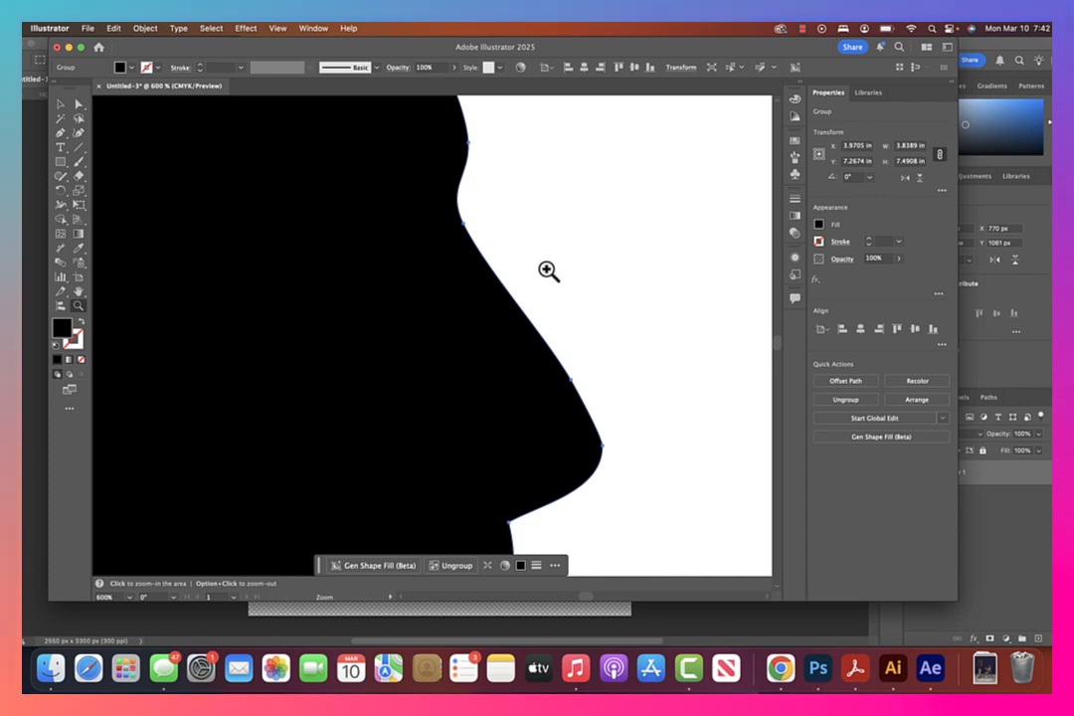
Step: Paste the original bitmap photo to compare its pixelated edges with the vector silhouette, and delete it
{"action": "key", "text": "super+v"}
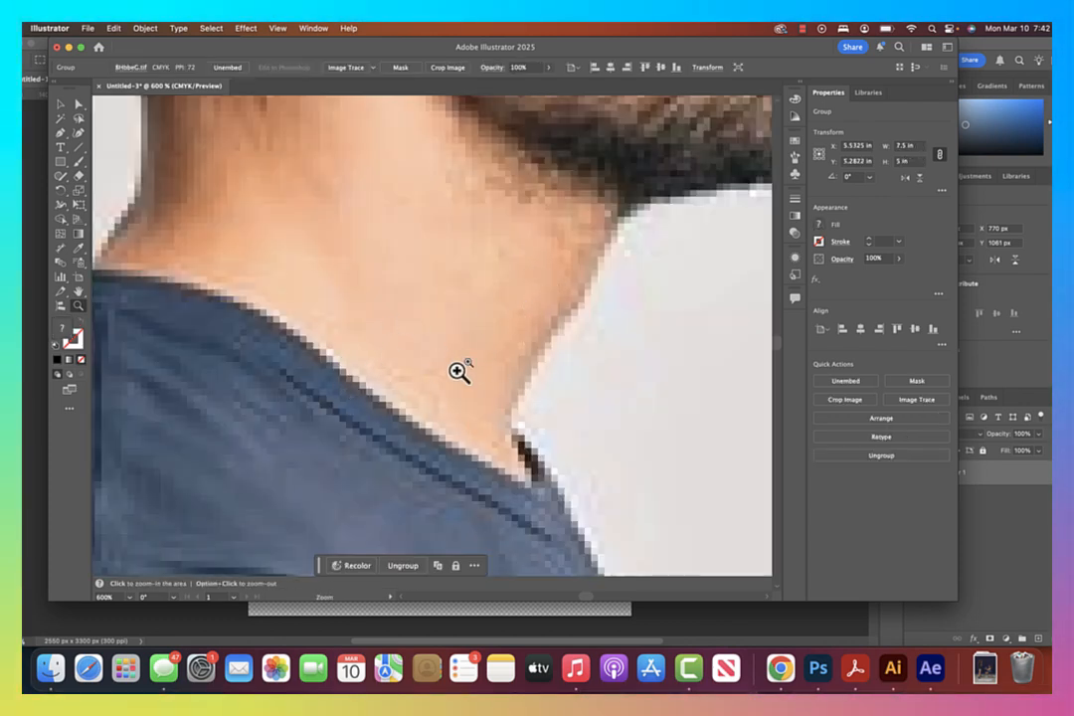
{"action": "left_click", "coordinate": [61, 103]}
{"action": "key", "text": "Delete"}
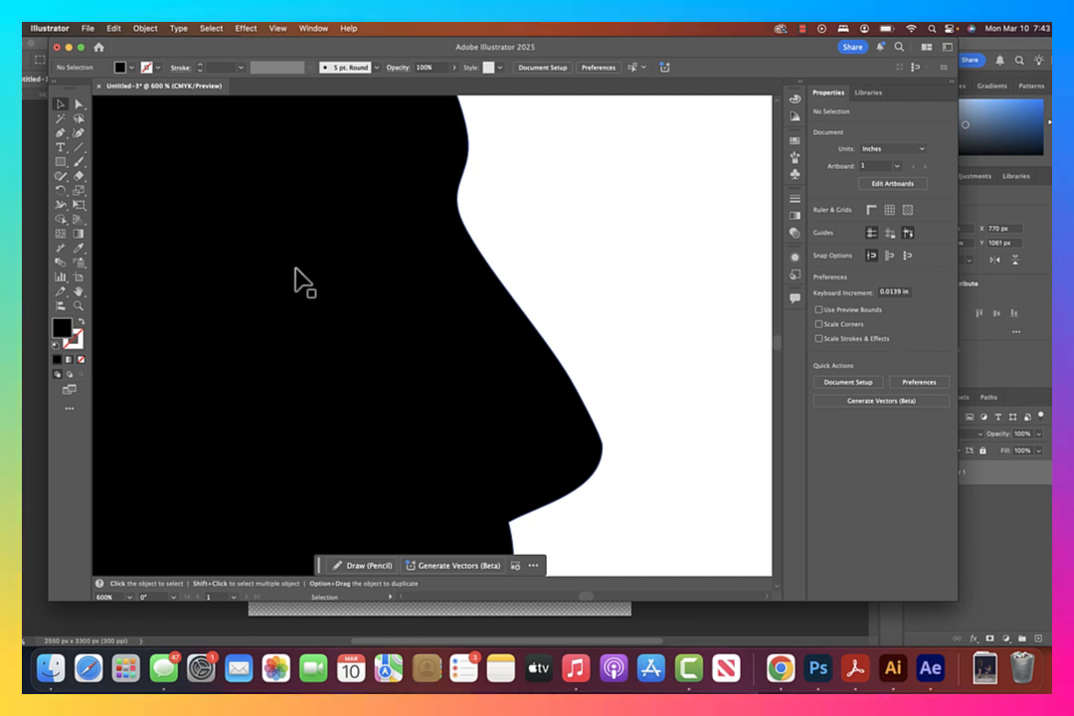
{"action": "key", "text": "super+0"}
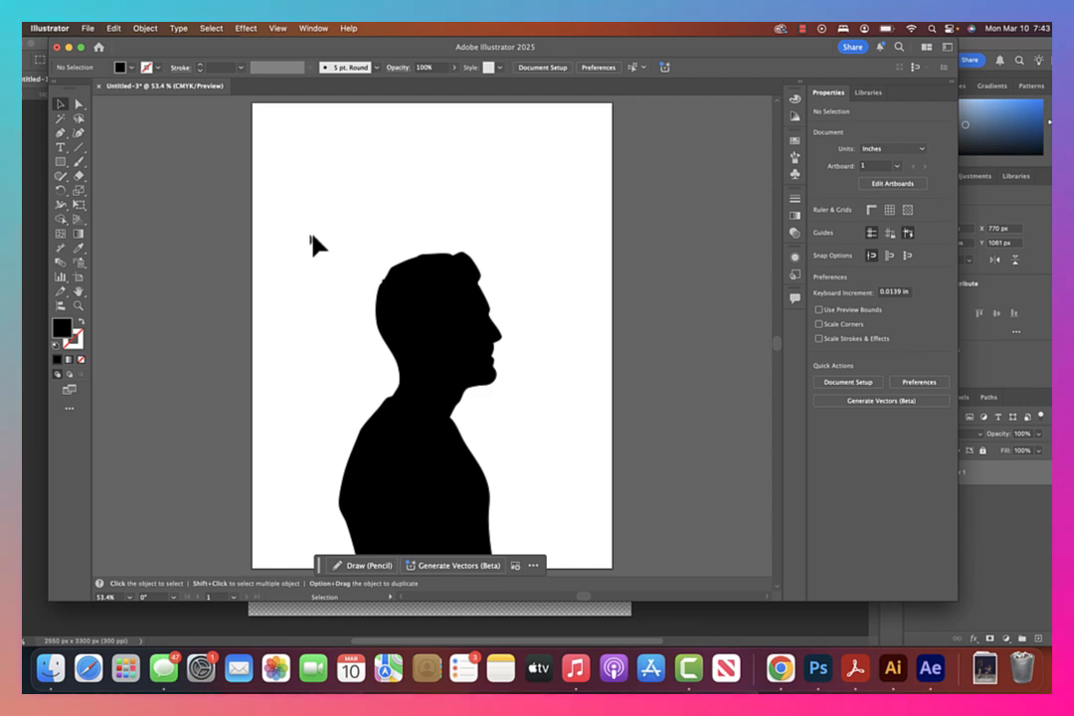
Step: Try to stretch the silhouette group to about 6.14 in wide without changing its height, and undo the stretch
{"action": "left_click", "coordinate": [378, 266]}
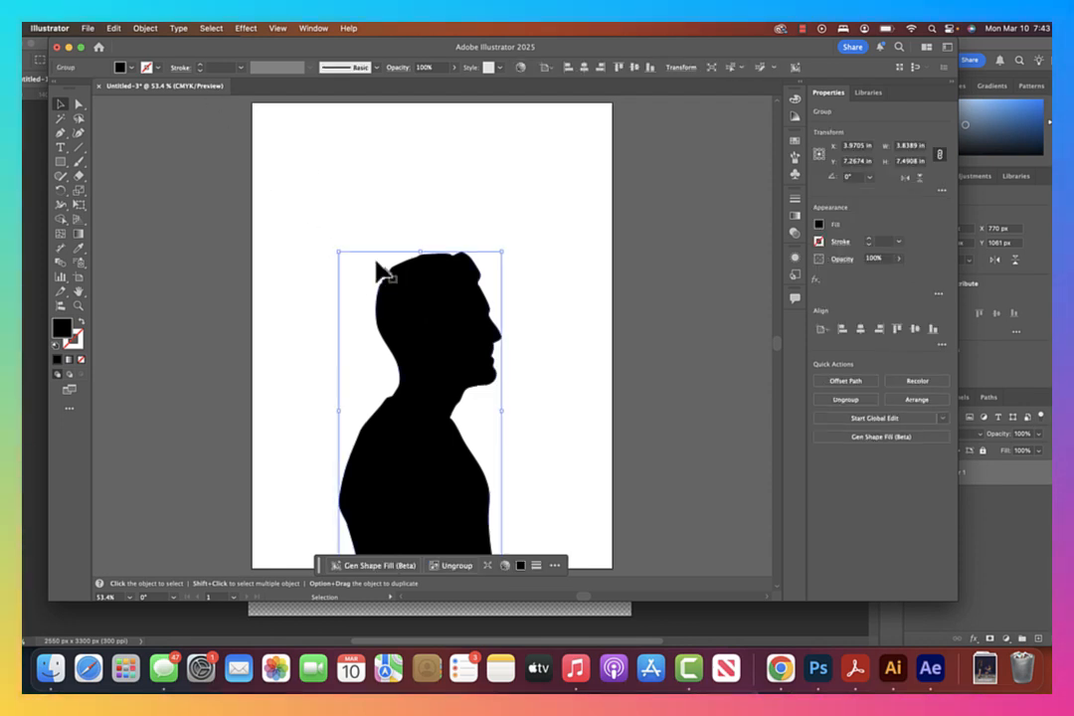
{"action": "left_click_drag", "start_coordinate": [342, 252], "coordinate": [242, 252]}
{"action": "key", "text": "ctrl"}
{"action": "key", "text": "ctrl"}
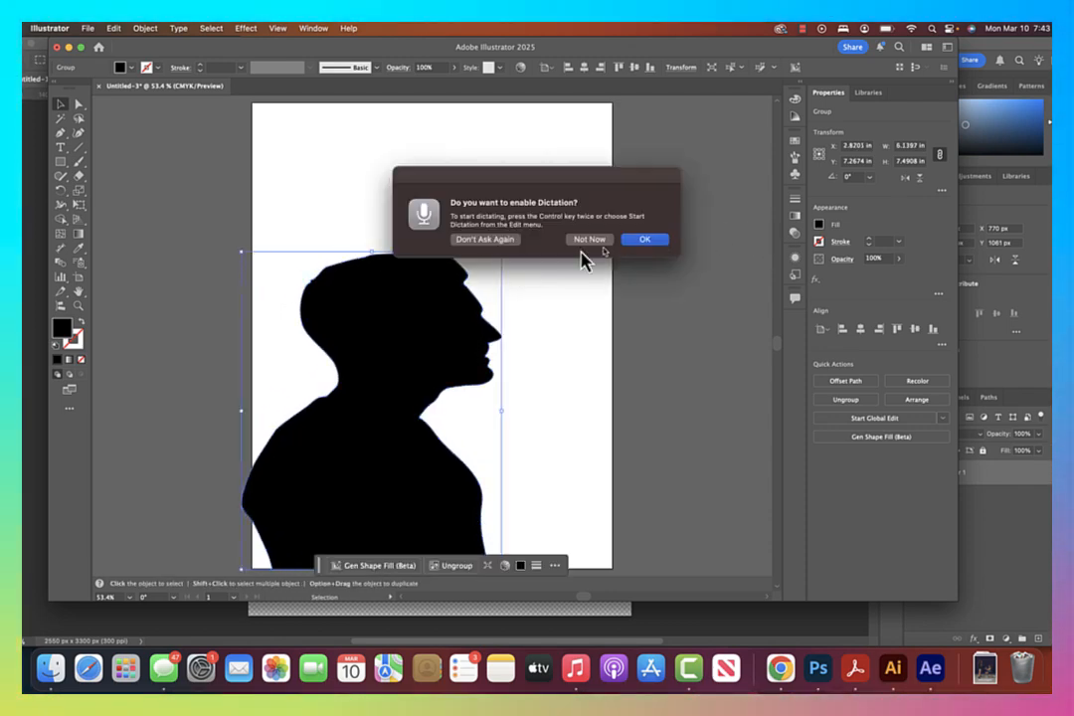
{"action": "left_click", "coordinate": [503, 241]}
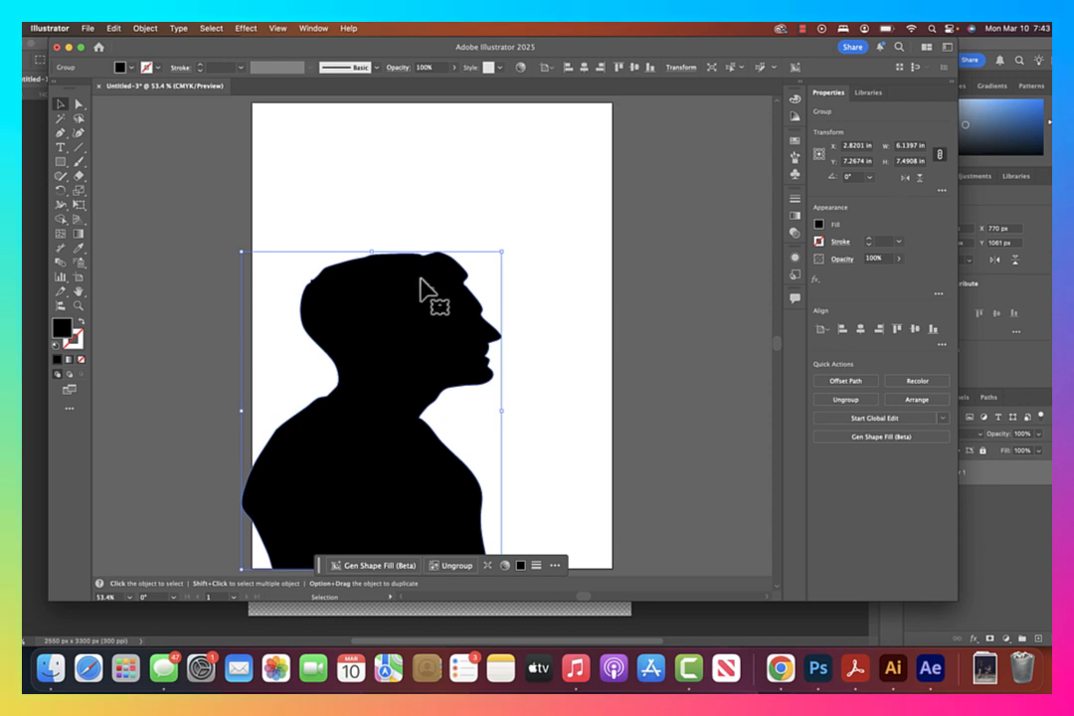
{"action": "key", "text": "super+z"}
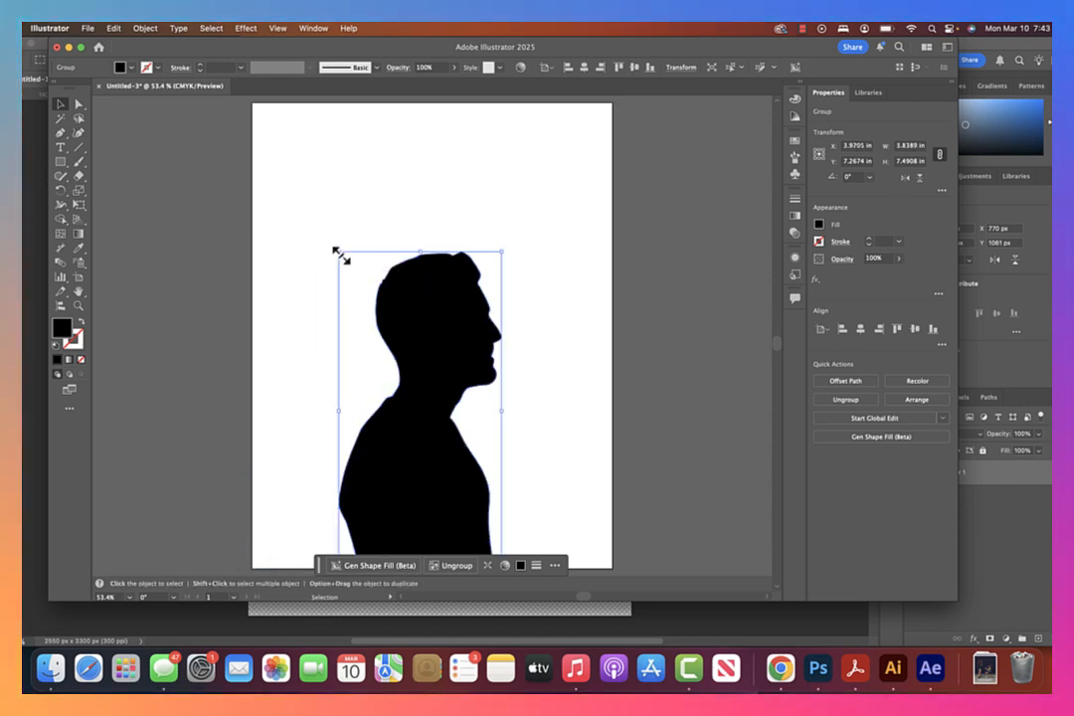
Step: Enlarge the silhouette proportionally to fill most of the artboard, centre it horizontally on the page, and deselect it
{"action": "left_click_drag", "start_coordinate": [340, 255], "coordinate": [167, 147]}
{"action": "left_click_drag", "start_coordinate": [455, 312], "coordinate": [489, 305]}
{"action": "left_click", "coordinate": [755, 366]}
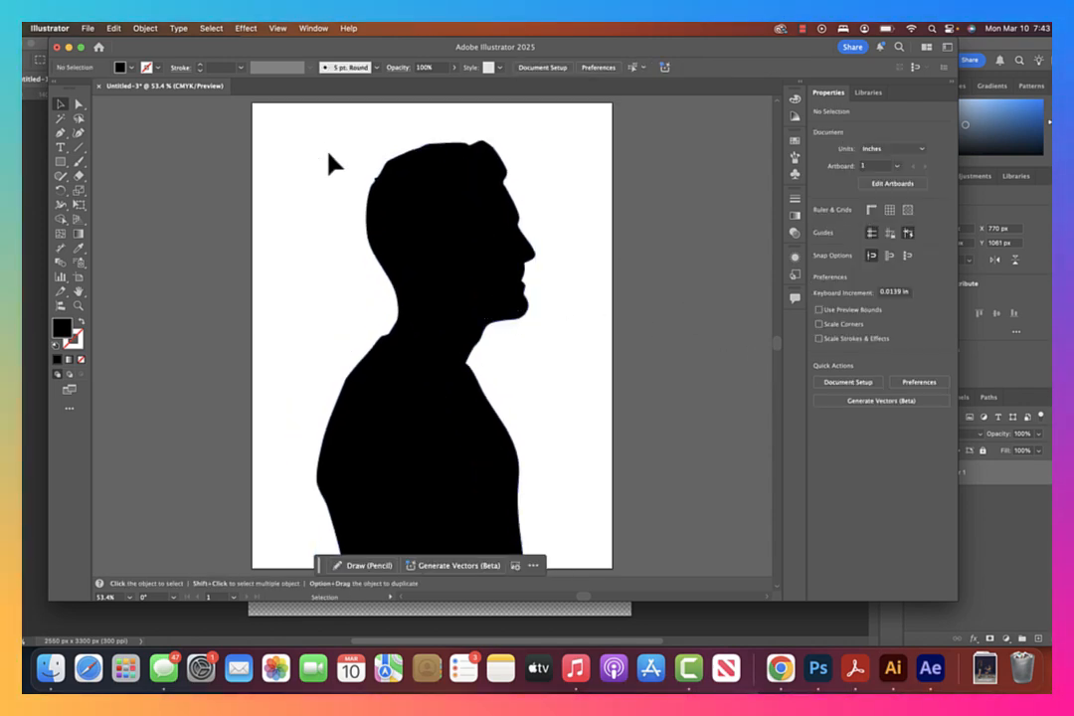
Step: Try to export the silhouette artwork to the Desktop in Adobe PDF format, and cancel the export
{"action": "left_click", "coordinate": [88, 29]}
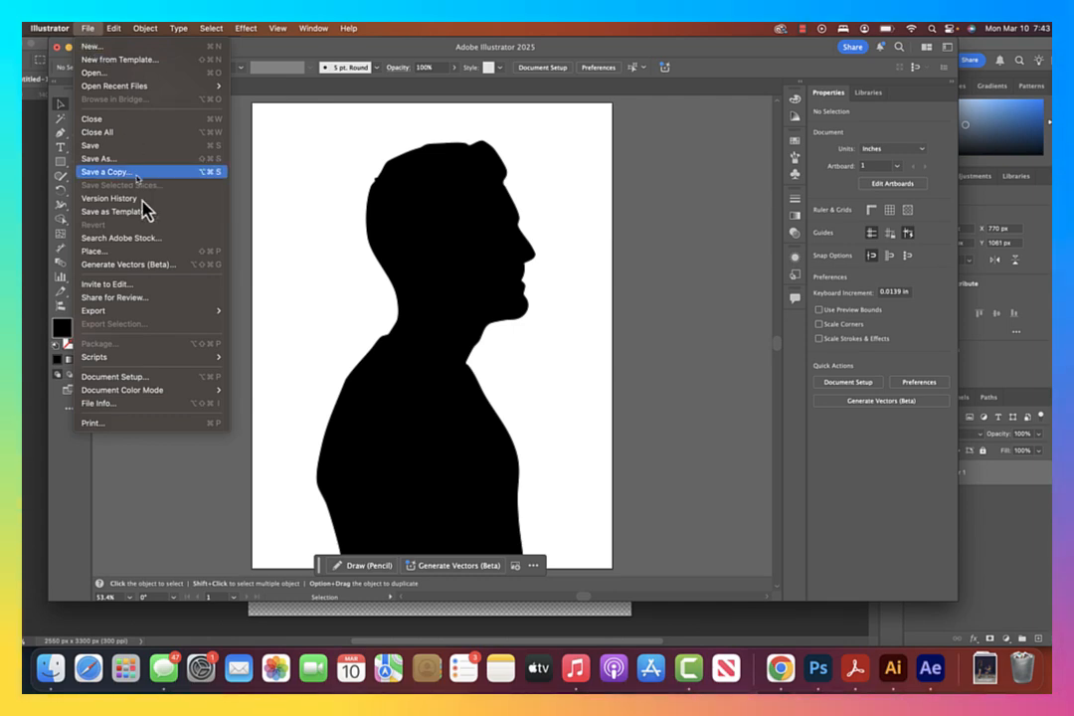
{"action": "mouse_move", "coordinate": [165, 315]}
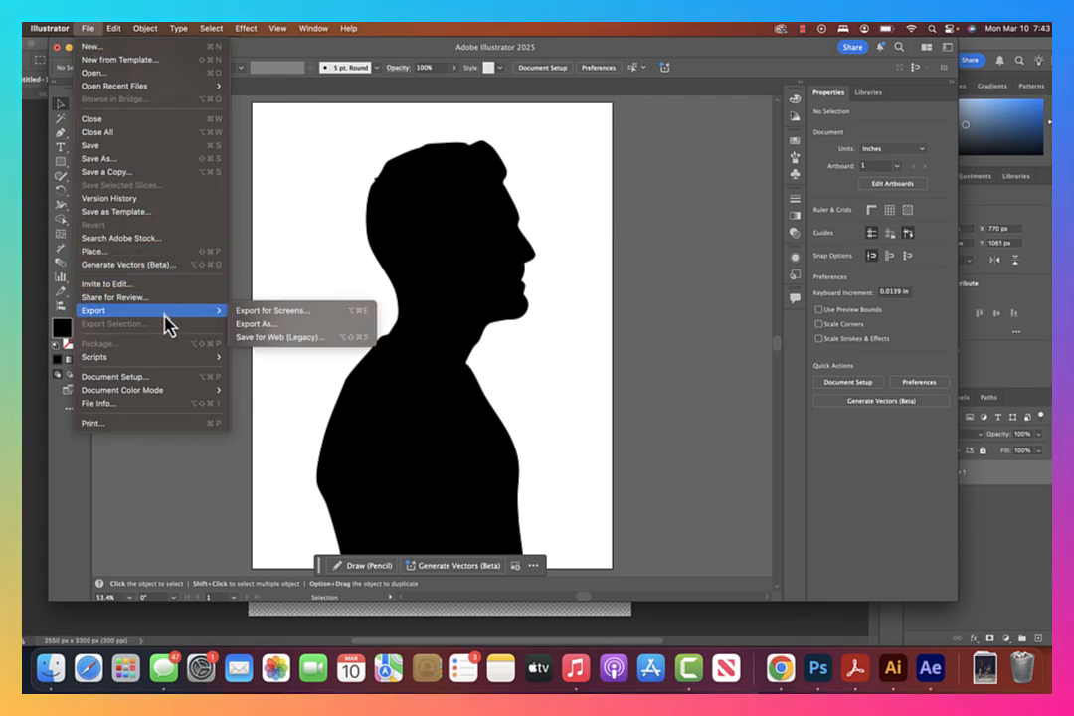
{"action": "left_click", "coordinate": [260, 329]}
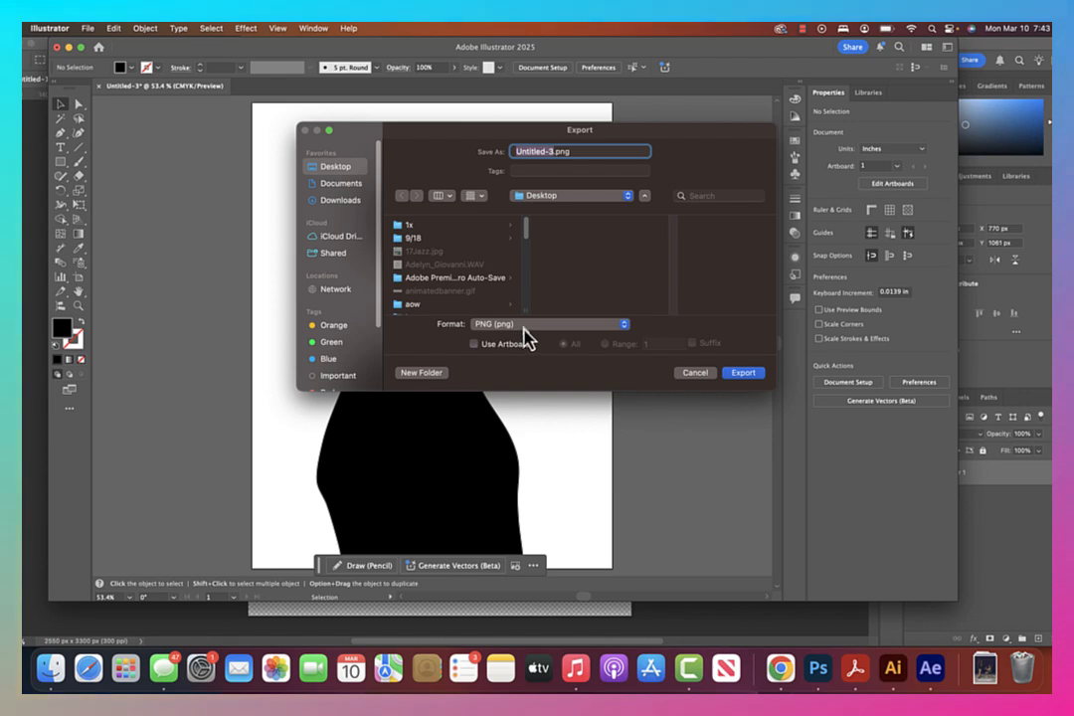
{"action": "left_click", "coordinate": [524, 326]}
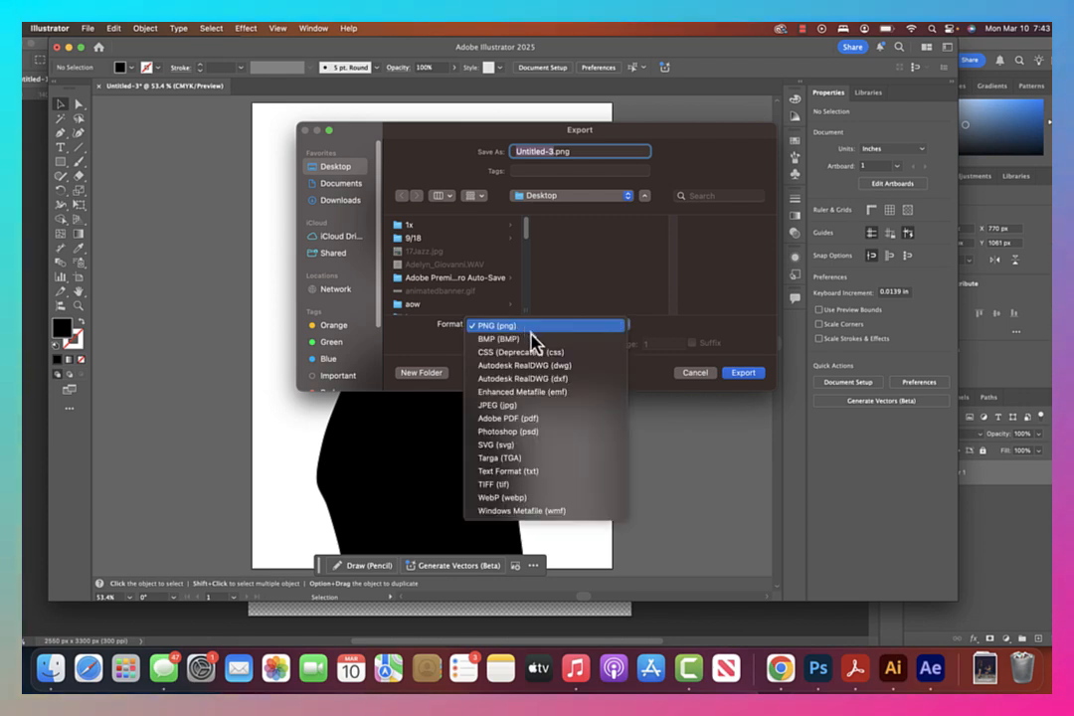
{"action": "left_click", "coordinate": [531, 419]}
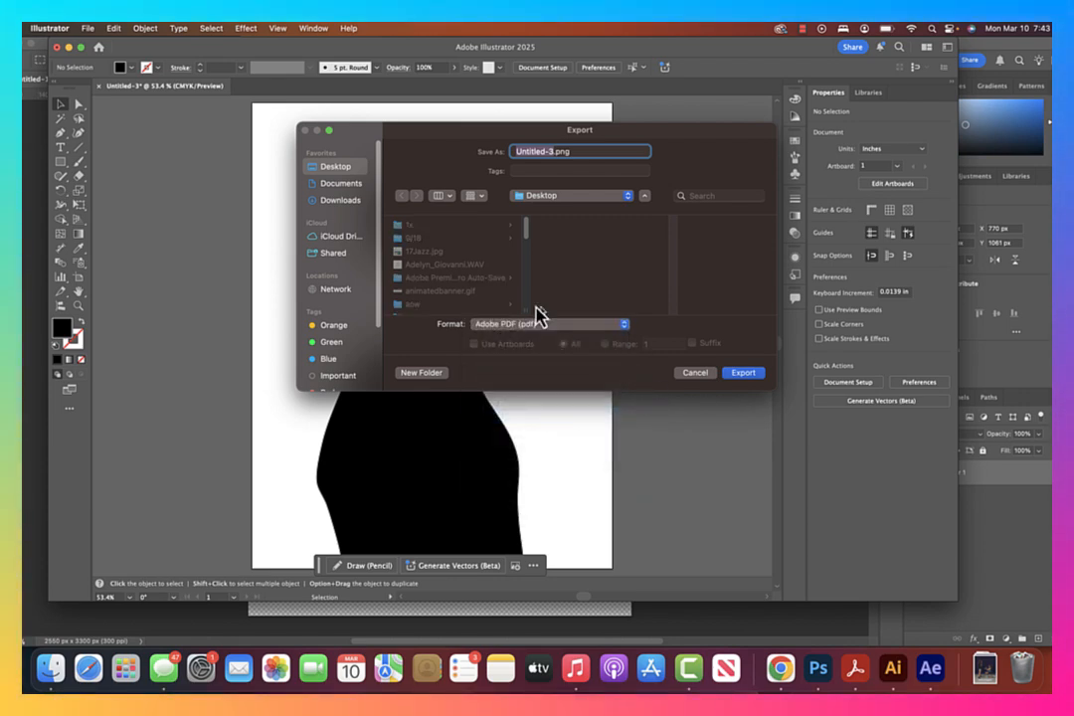
{"action": "left_click", "coordinate": [703, 375]}
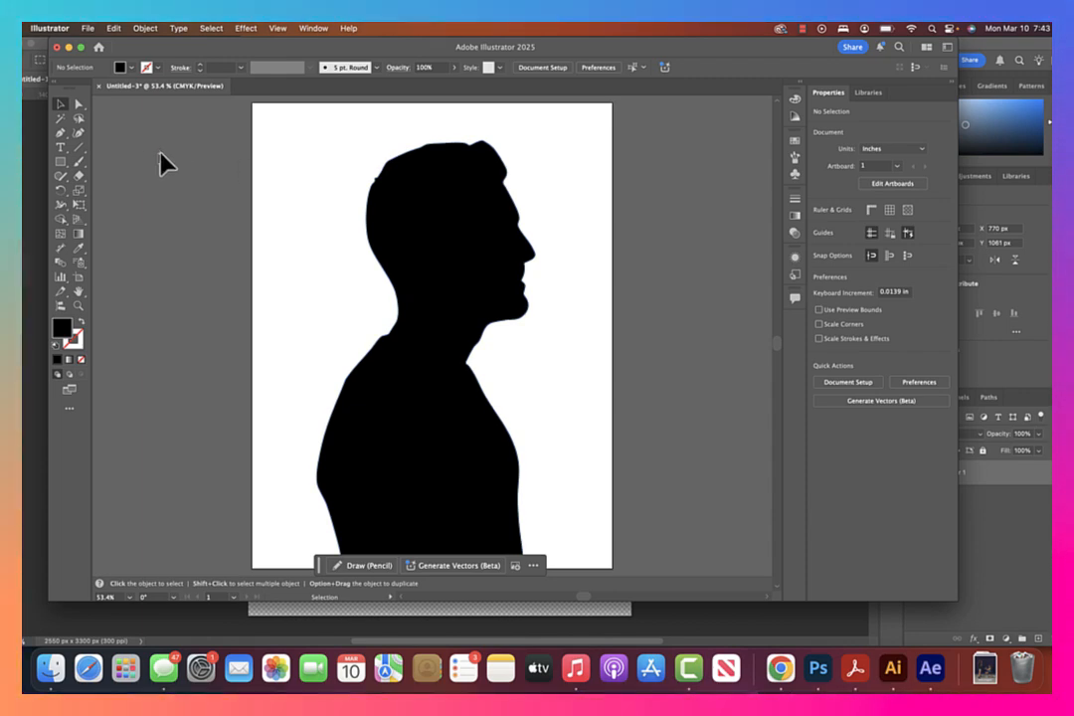
{"action": "left_click", "coordinate": [88, 28]}
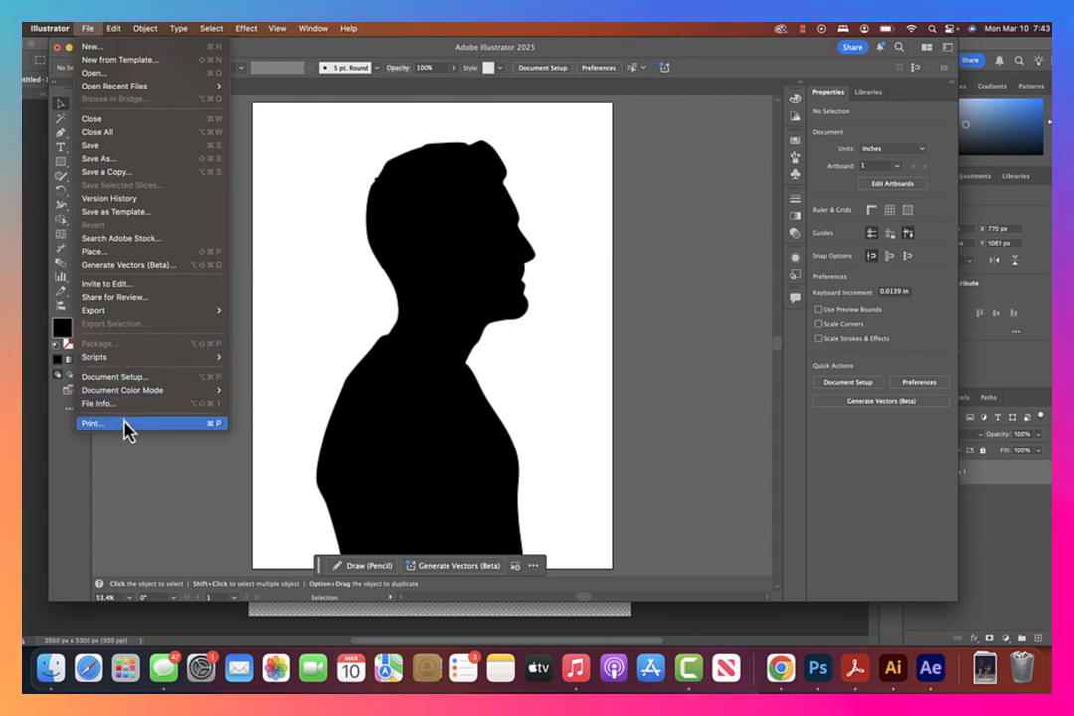
{"action": "left_click", "coordinate": [670, 219]}
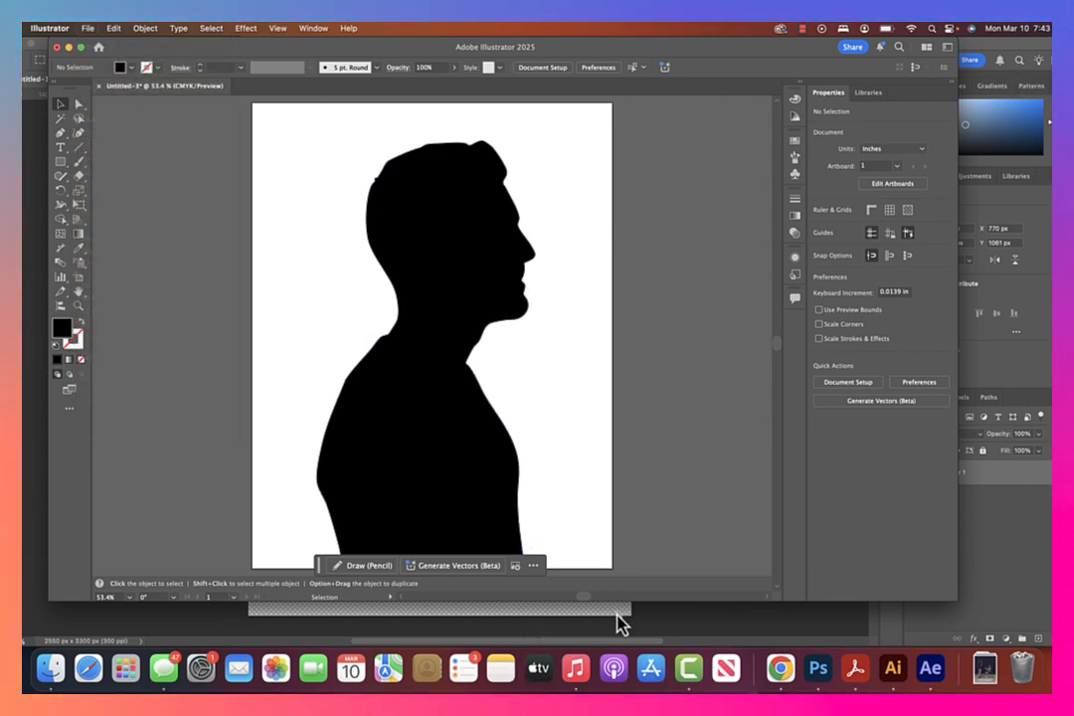
{"action": "left_click", "coordinate": [687, 672]}
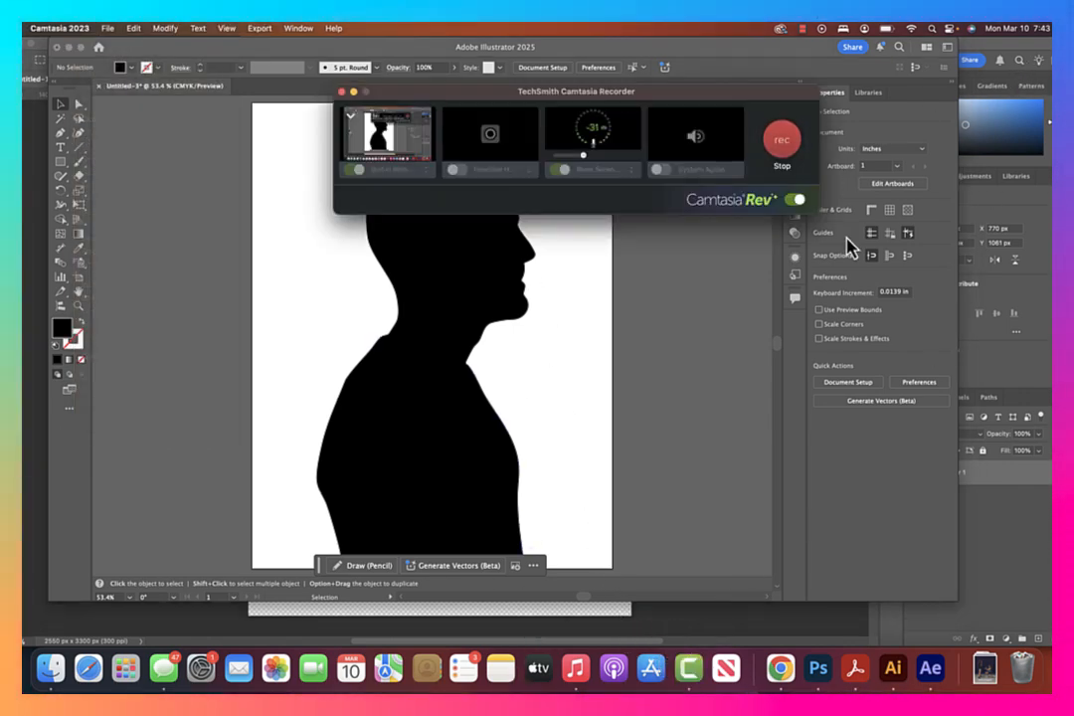